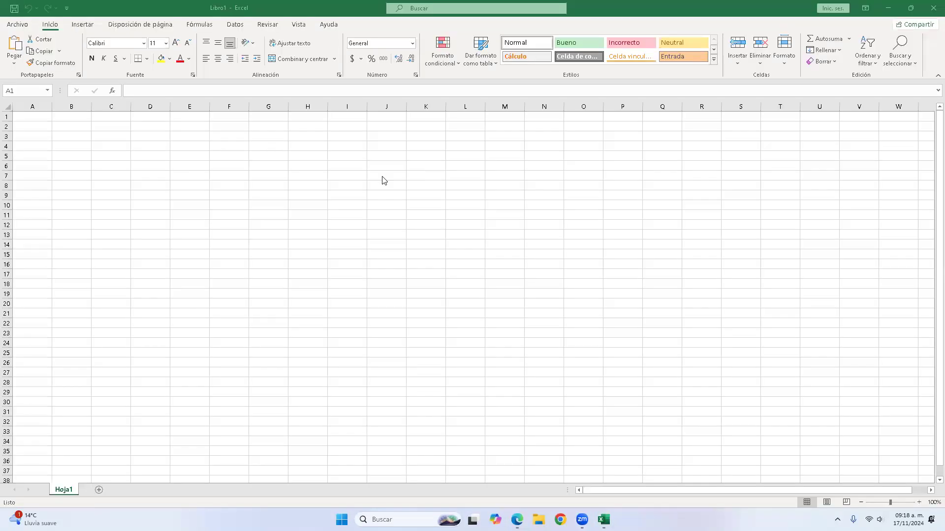
Enter the label "GASTOS MENSUALES" in cell I8 and right-align it.
{"action": "left_click", "coordinate": [353, 191]}
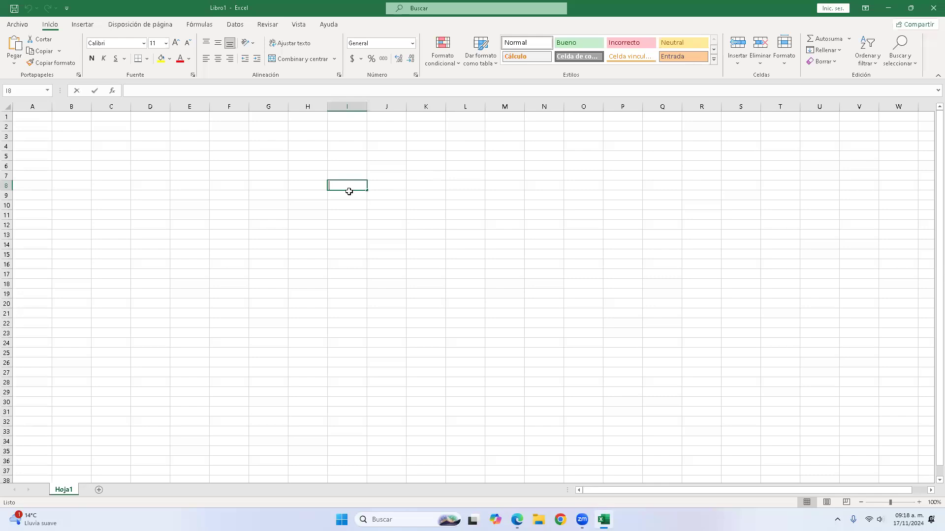
{"action": "type", "text": "GASTOS MENSUALES"}
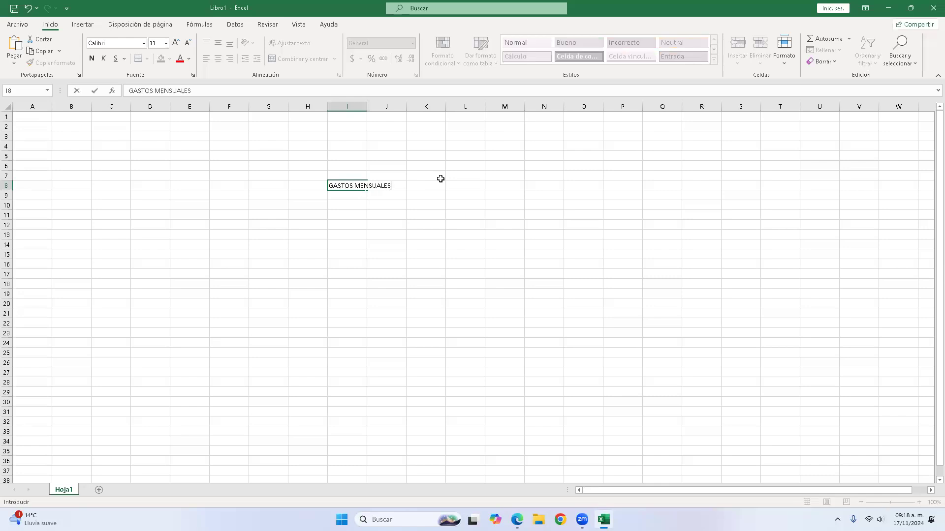
{"action": "key", "text": "Return"}
{"action": "key", "text": "Up"}
{"action": "key", "text": "alt+h"}
{"action": "key", "text": "a"}
{"action": "key", "text": "r"}
Enter 50000 in cell J8 in accounting currency format and autofit the width of column J.
{"action": "left_click", "coordinate": [398, 188]}
{"action": "type", "text": "50000"}
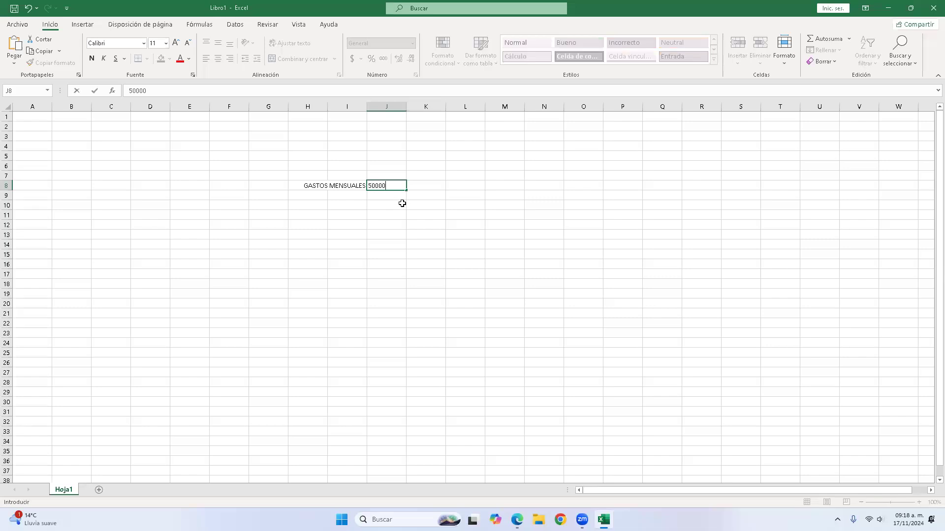
{"action": "key", "text": "Return"}
{"action": "left_click", "coordinate": [396, 185]}
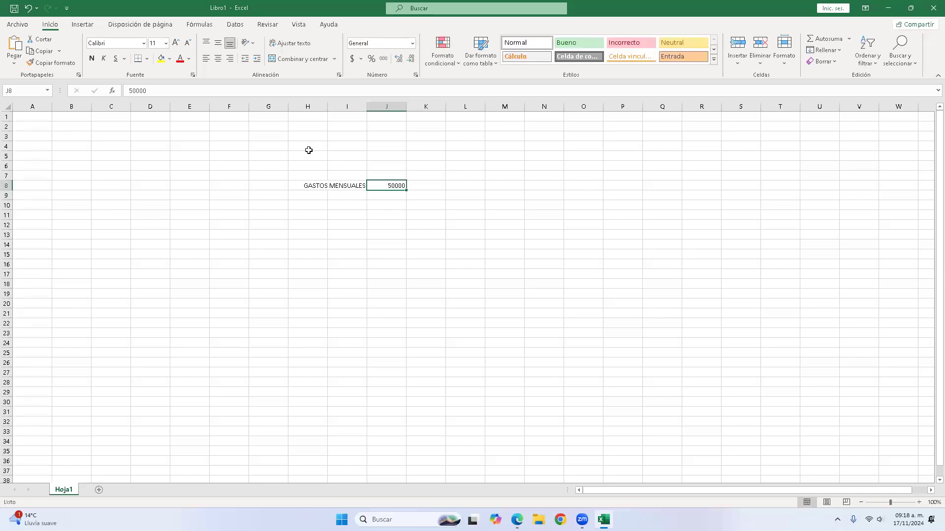
{"action": "left_click", "coordinate": [351, 59]}
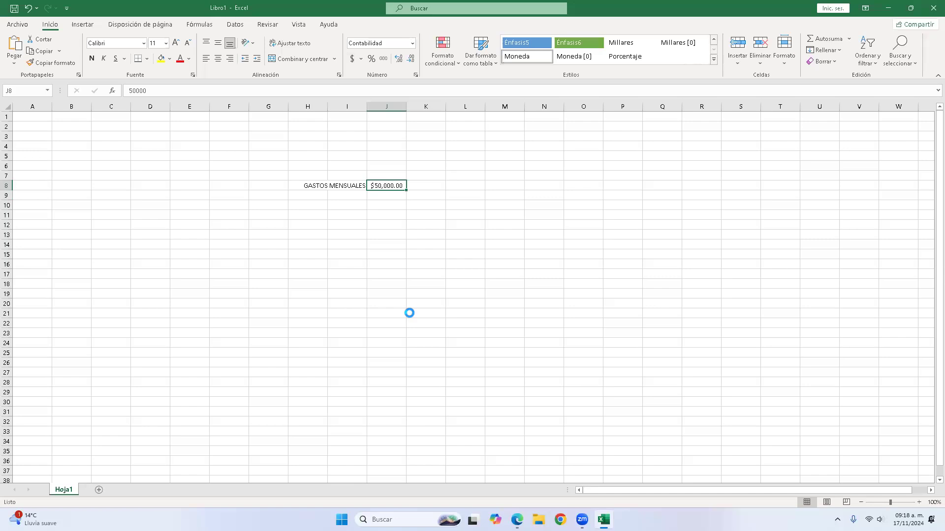
{"action": "scroll", "coordinate": [409, 312], "scroll_direction": "up", "scroll_amount": 3}
{"action": "double_click", "coordinate": [587, 109]}
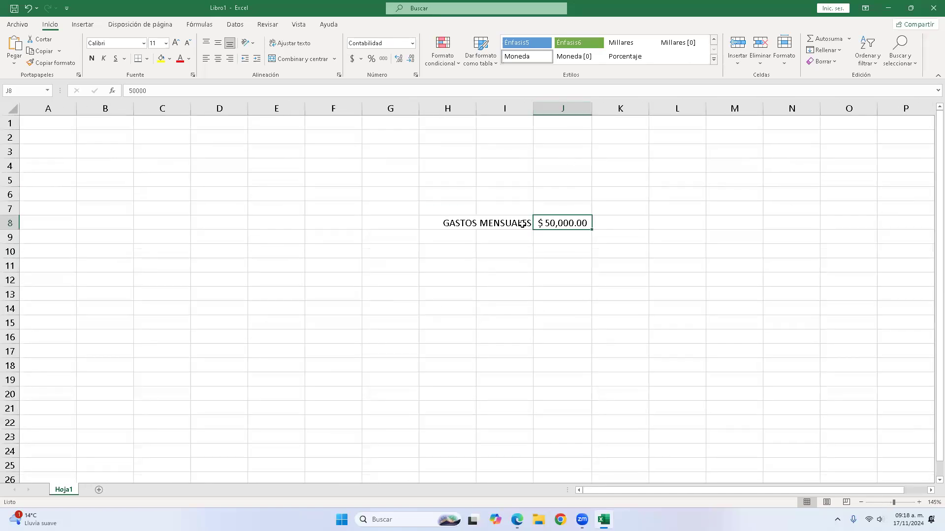
Enter the label "GASTOS ANUALES" in cell I9 and right-align all of column I.
{"action": "left_click", "coordinate": [489, 238]}
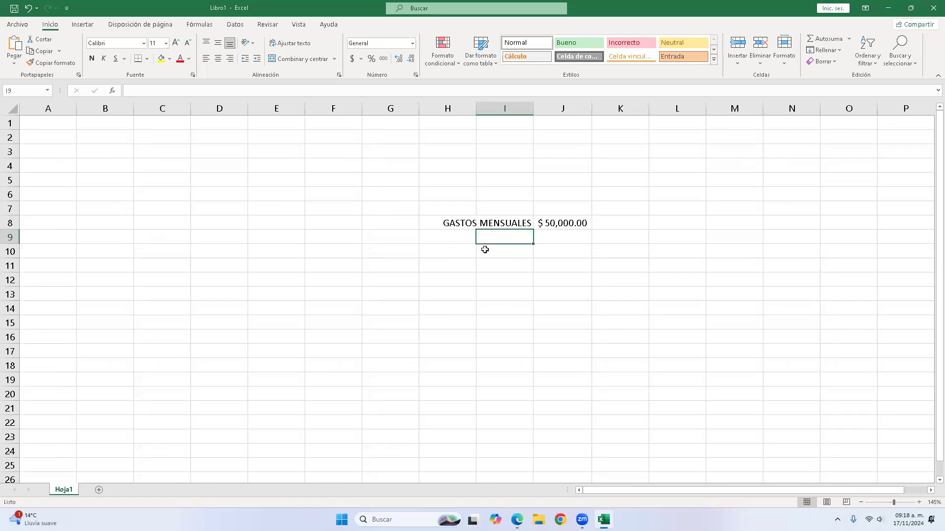
{"action": "type", "text": "GAST"}
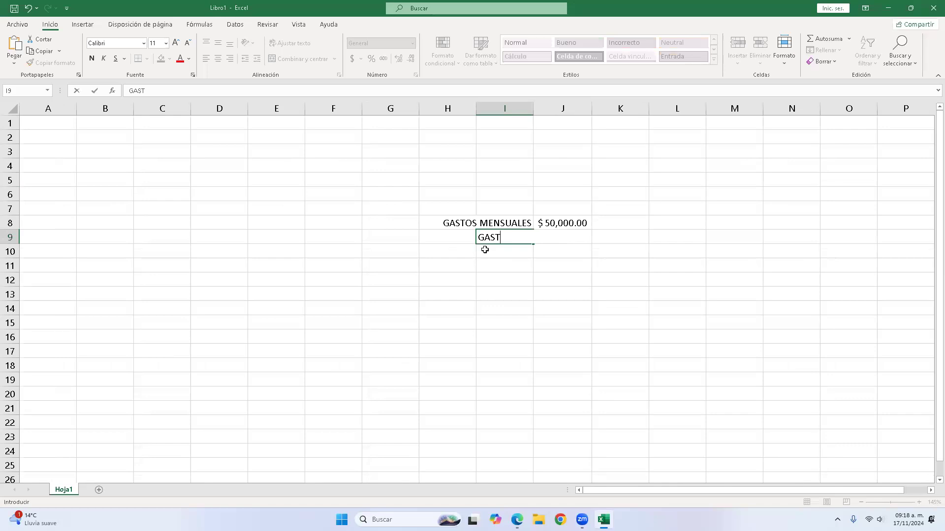
{"action": "type", "text": "OS ANUALES"}
{"action": "key", "text": "ctrl+Return"}
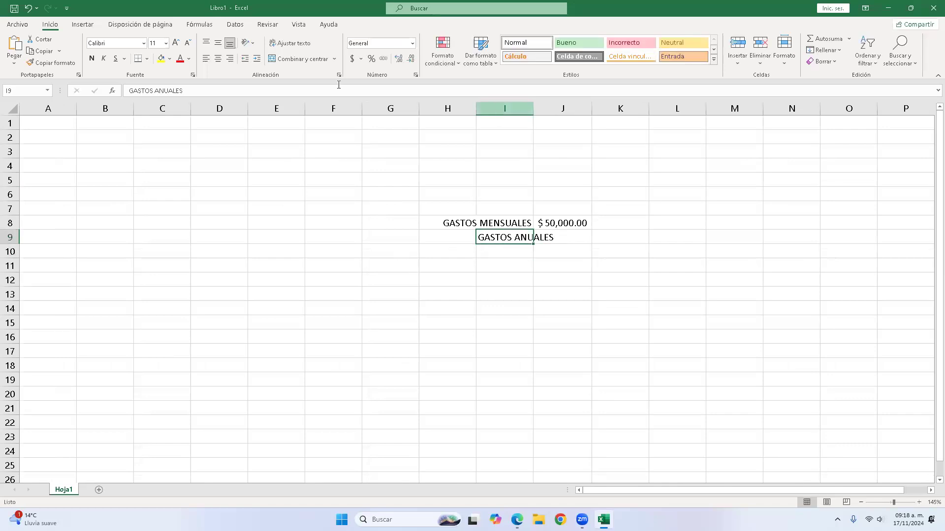
{"action": "left_click", "coordinate": [518, 109]}
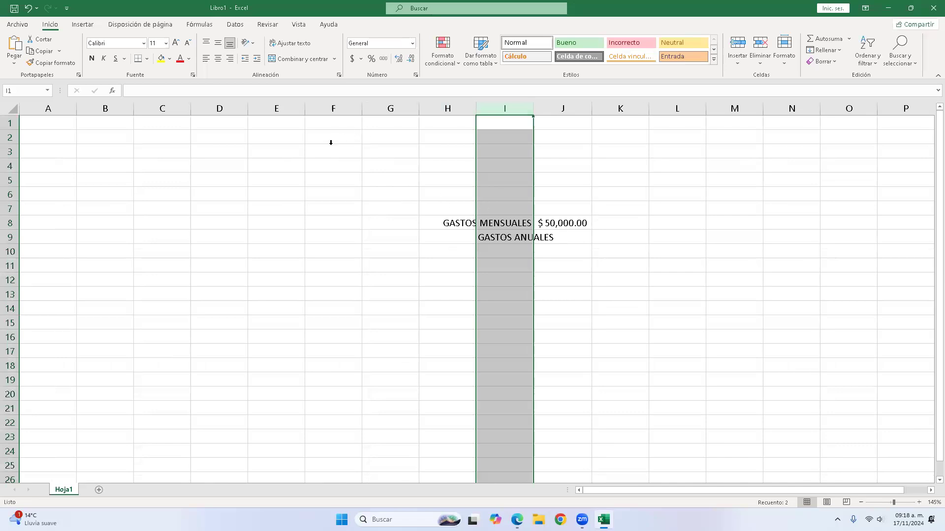
{"action": "left_click", "coordinate": [230, 59]}
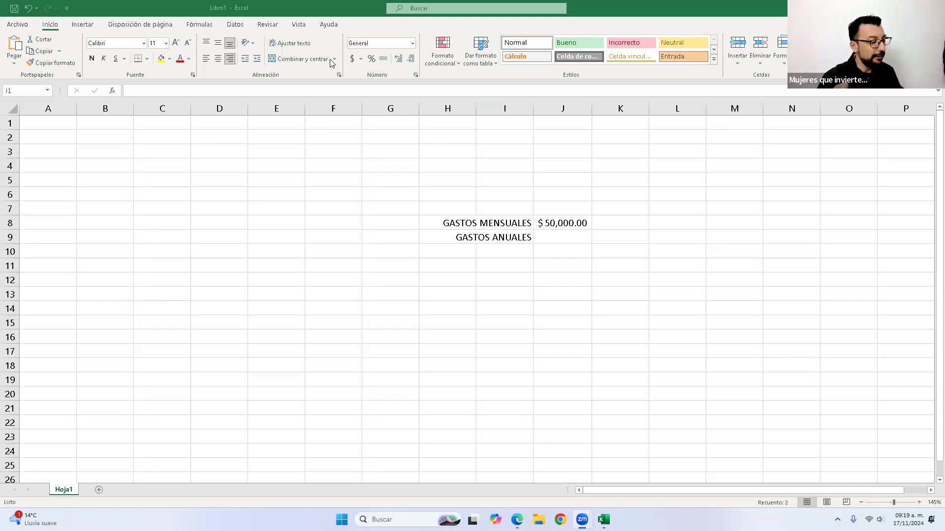
{"action": "key", "text": "ctrl+space"}
Enter the note "X 12" in cell J9 beside the annual expenses label.
{"action": "left_click", "coordinate": [562, 241]}
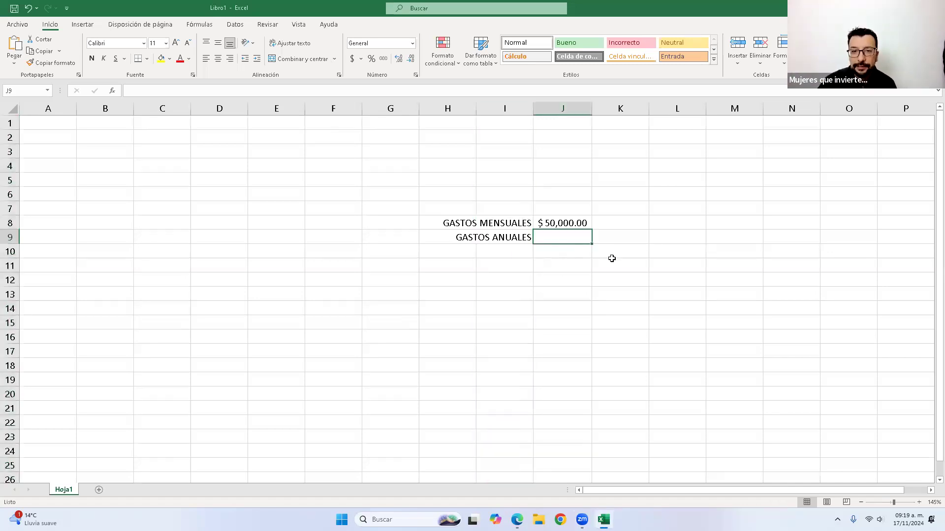
{"action": "type", "text": "X 12"}
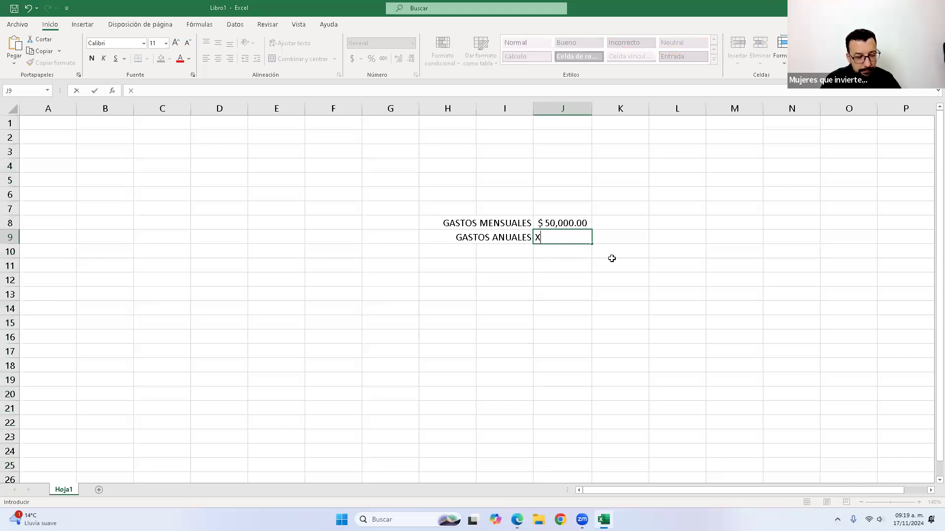
{"action": "key", "text": "Tab"}
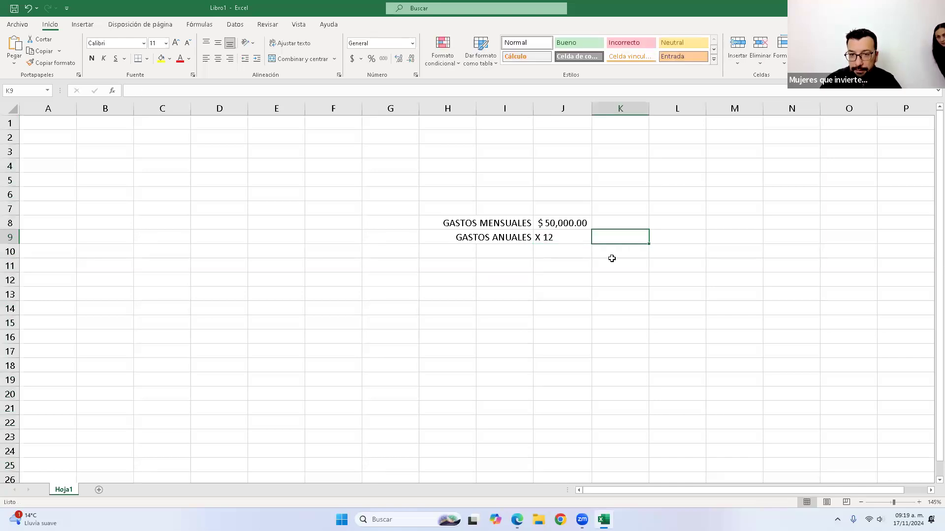
Calculate the annual expenses in cell K9 with the formula +J8*12 and apply the accounting currency format.
{"action": "type", "text": "+"}
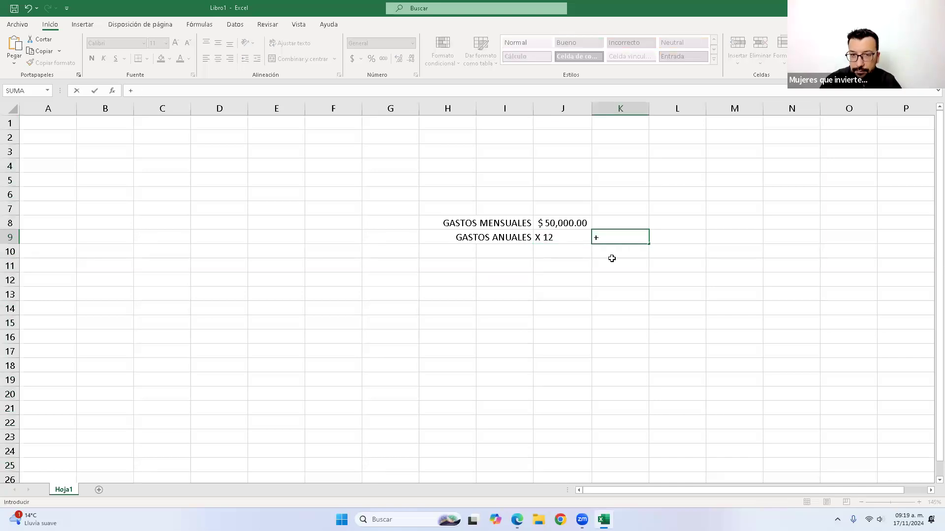
{"action": "key", "text": "Up"}
{"action": "key", "text": "Left"}
{"action": "type", "text": "*12"}
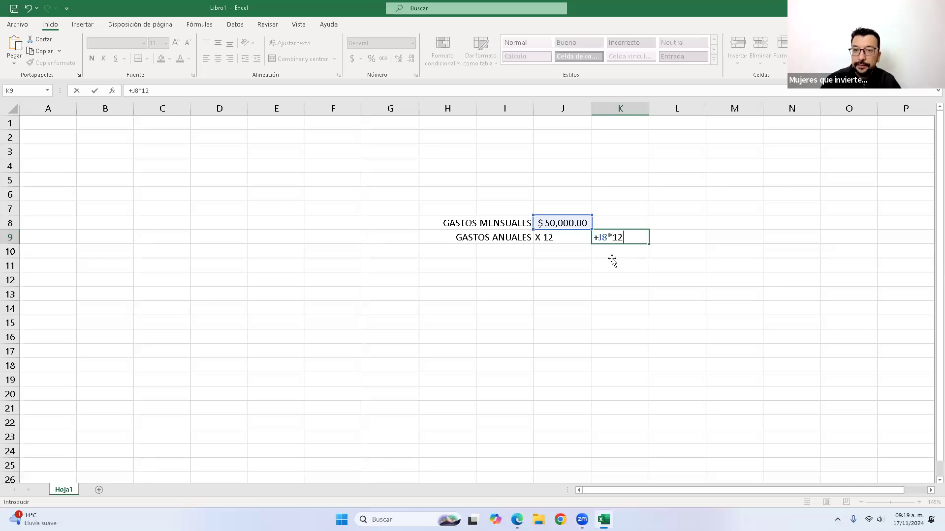
{"action": "key", "text": "Return"}
{"action": "key", "text": "Up"}
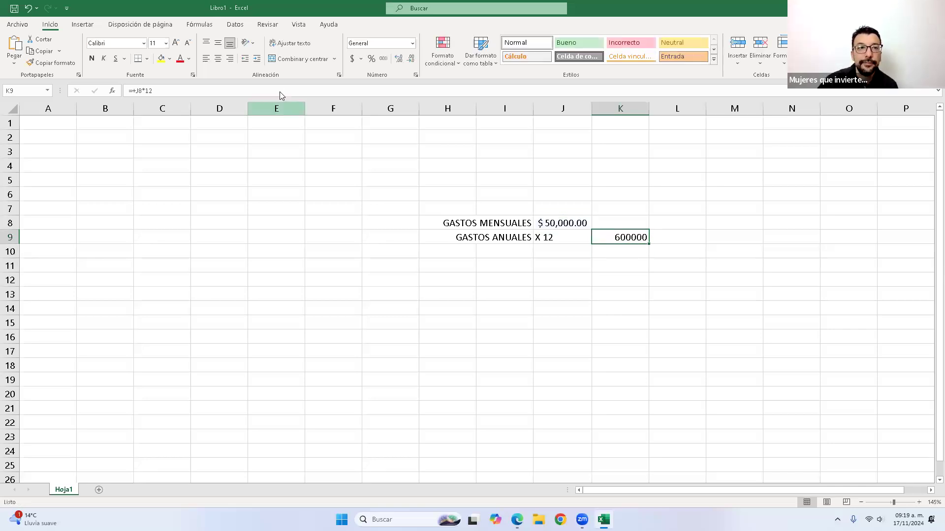
{"action": "left_click", "coordinate": [352, 58]}
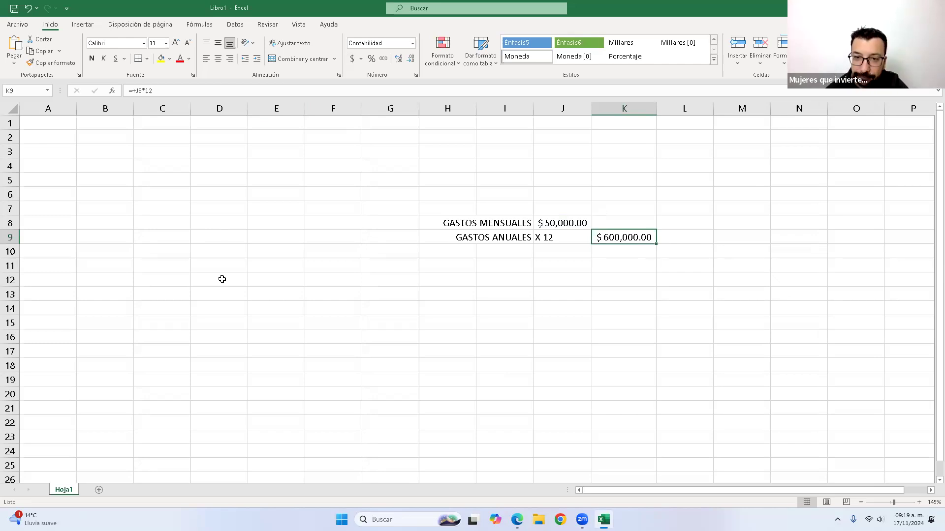
Select cell I10 below the "GASTOS ANUALES" label.
{"action": "key", "text": "Left"}
{"action": "key", "text": "Left"}
{"action": "key", "text": "Down"}
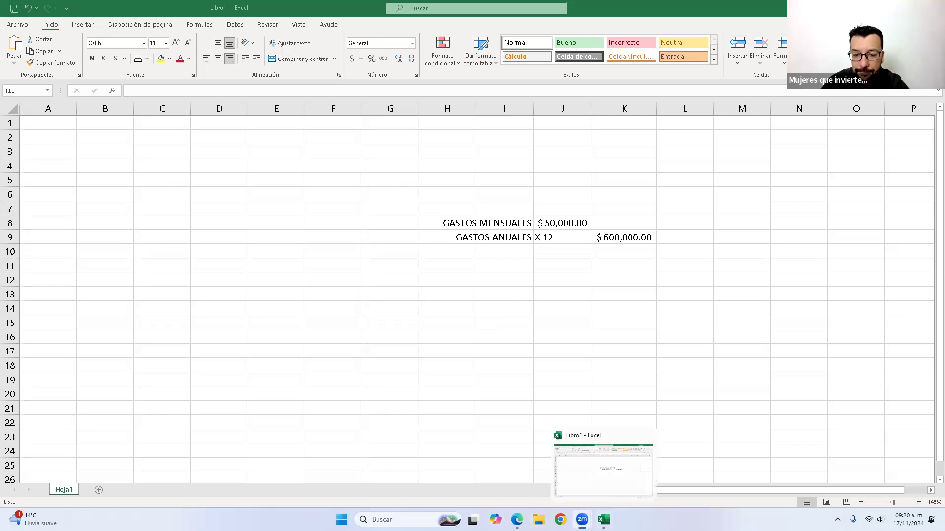
Switch to the Canva presentation in the browser, advance to the "Tu número" formula slide, and return to the Excel workbook.
{"action": "mouse_move", "coordinate": [582, 519]}
{"action": "left_click", "coordinate": [516, 519]}
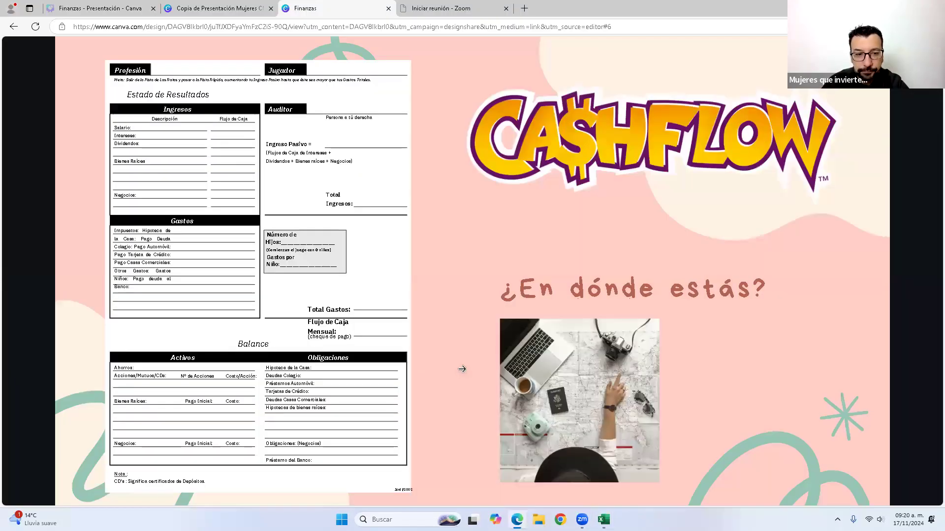
{"action": "left_click", "coordinate": [783, 226]}
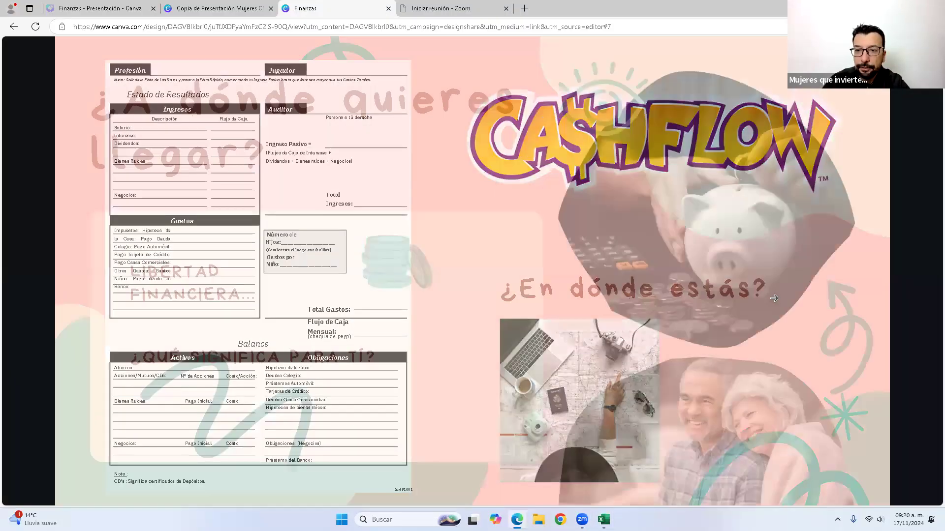
{"action": "left_click", "coordinate": [780, 296]}
{"action": "left_click", "coordinate": [776, 293]}
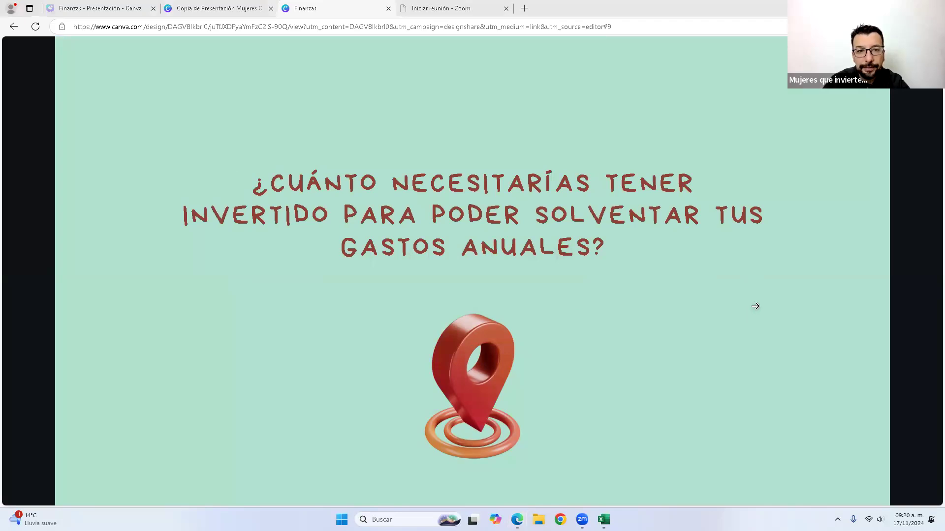
{"action": "left_click", "coordinate": [695, 339]}
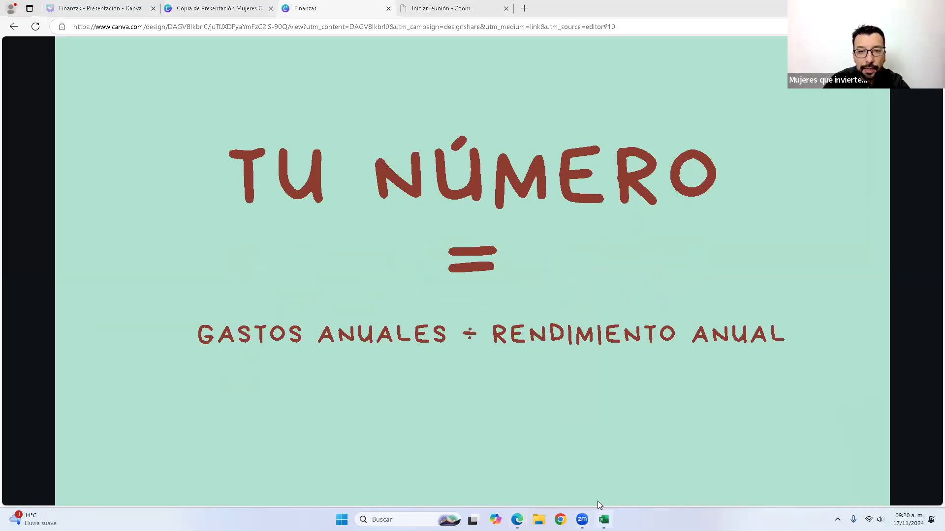
{"action": "left_click", "coordinate": [603, 519]}
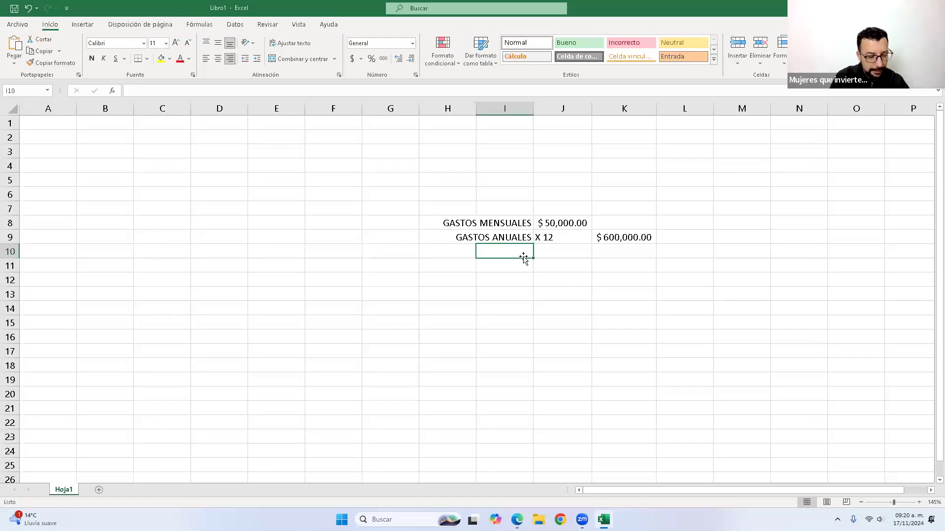
Enter the label "mi numero" in cell I10 and reselect that cell.
{"action": "type", "text": "mi numero"}
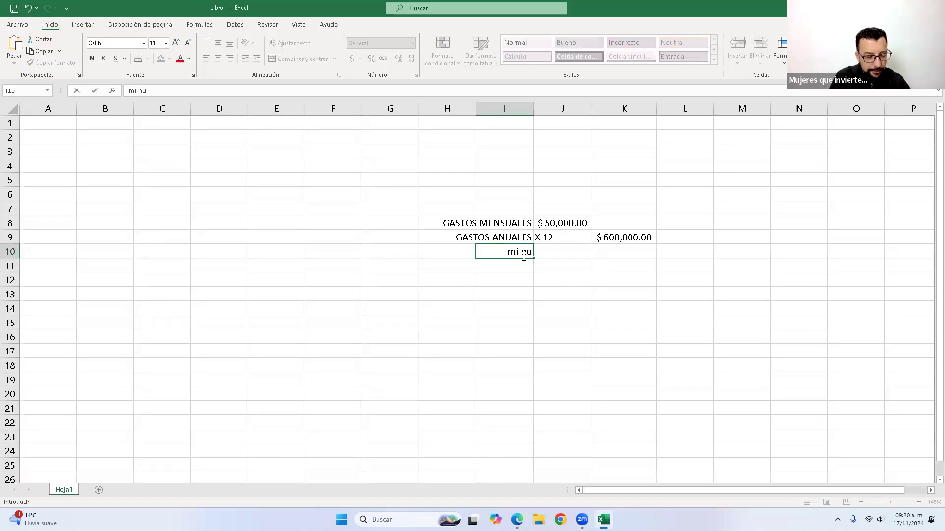
{"action": "key", "text": "Return"}
{"action": "key", "text": "Right"}
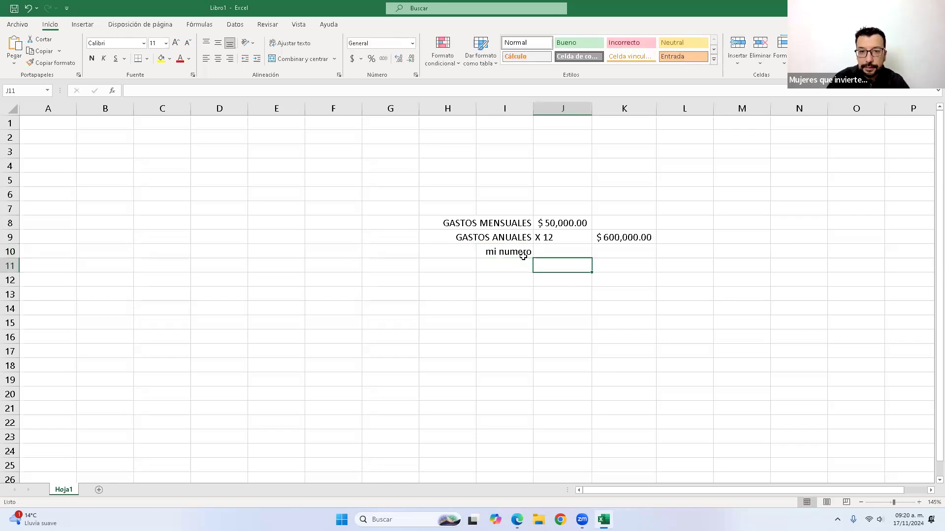
{"action": "key", "text": "Up"}
{"action": "key", "text": "Left"}
{"action": "key", "text": "Down"}
{"action": "key", "text": "Up"}
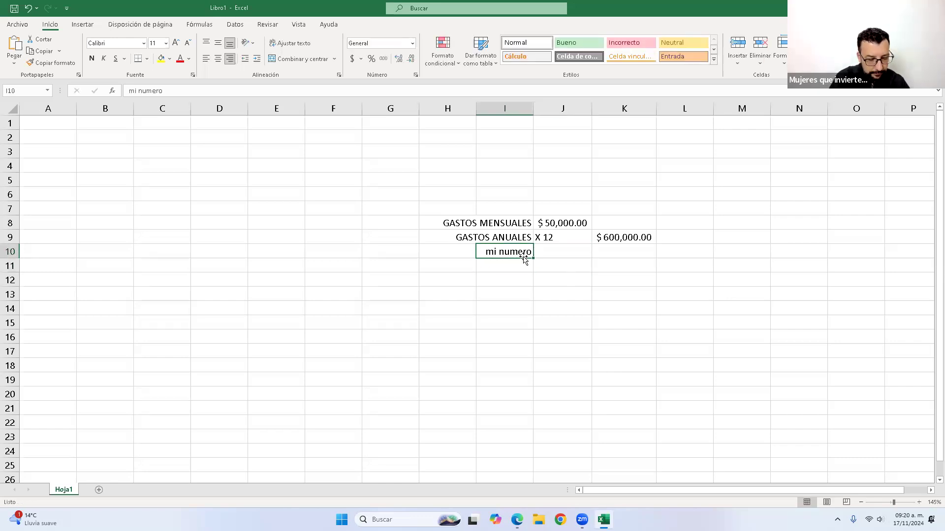
Enter "MI NUMERO = GASTOS ANUALES / RENDIMIENTO INVERSION" as text in cell I10.
{"action": "type", "text": "MI NUMERO"}
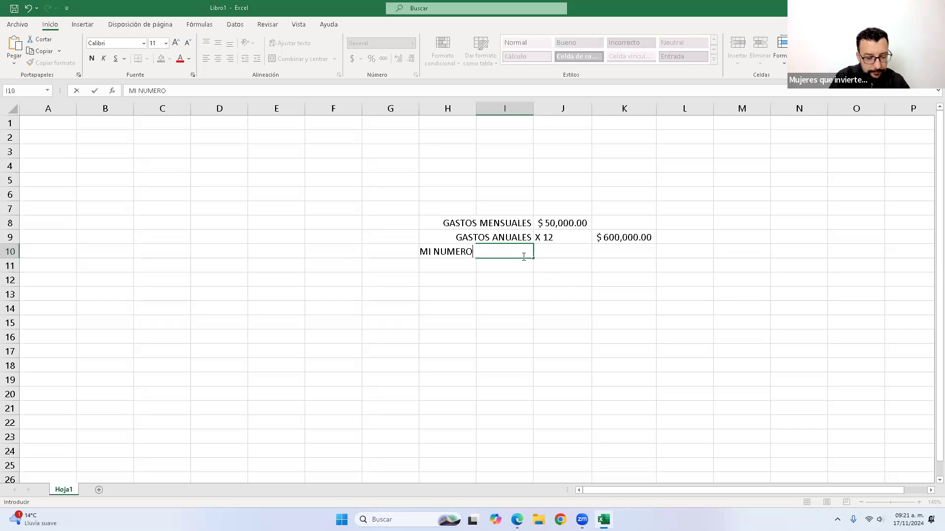
{"action": "type", "text": " = GASTOS ANUALES "}
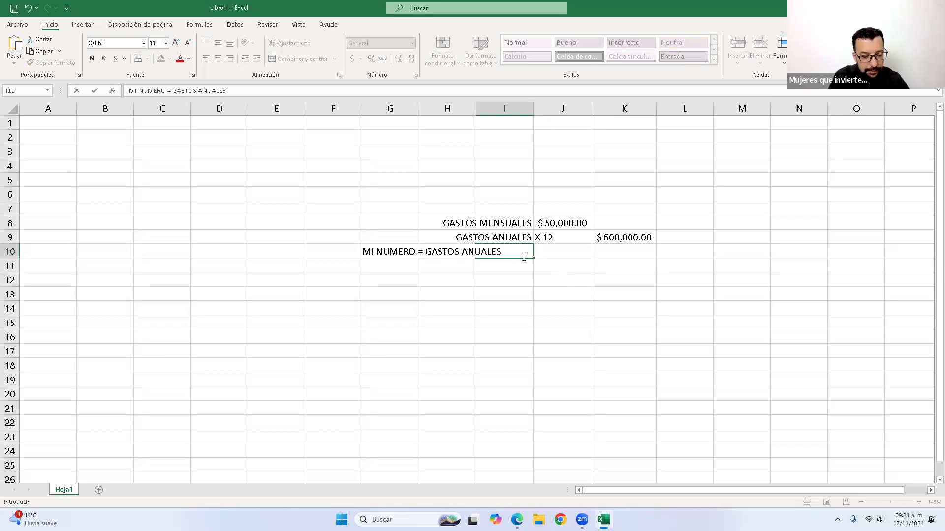
{"action": "type", "text": "/ REN"}
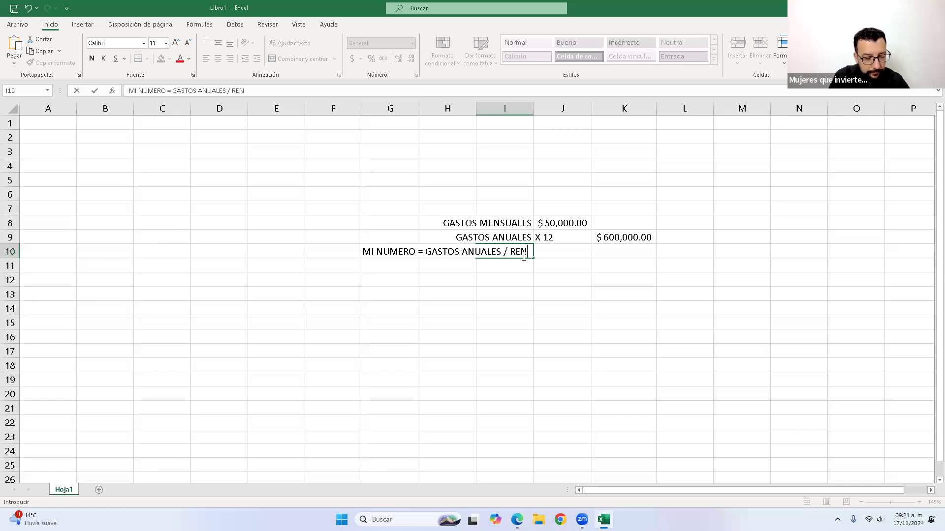
{"action": "type", "text": "DIMIENTOSO"}
{"action": "key", "text": "BackSpace"}
{"action": "key", "text": "BackSpace"}
{"action": "key", "text": "BackSpace"}
{"action": "key", "text": "BackSpace"}
{"action": "type", "text": "TO "}
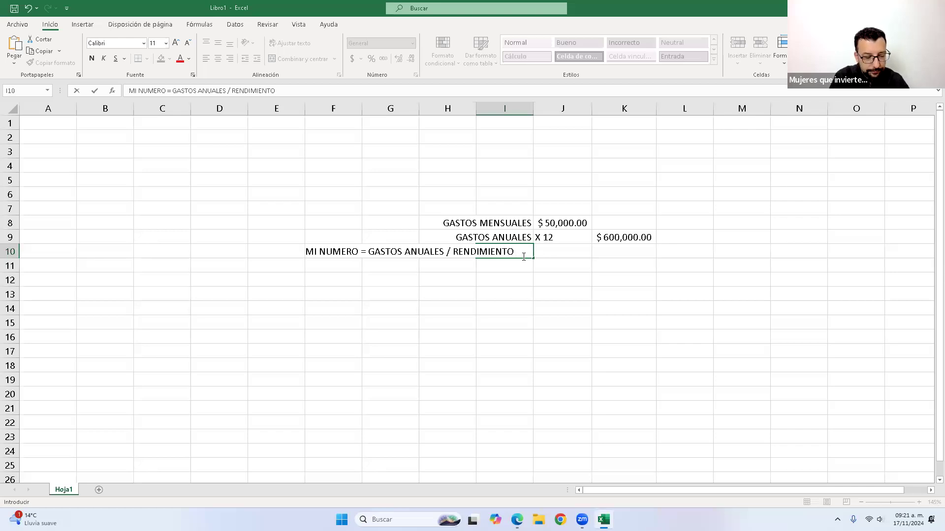
{"action": "type", "text": "INVERSION"}
{"action": "key", "text": "ctrl+Return"}
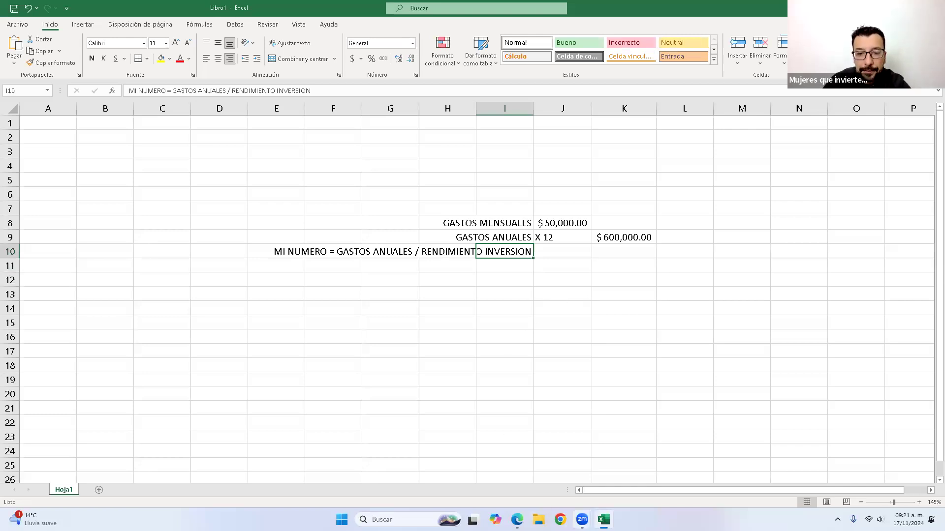
{"action": "mouse_move", "coordinate": [582, 520]}
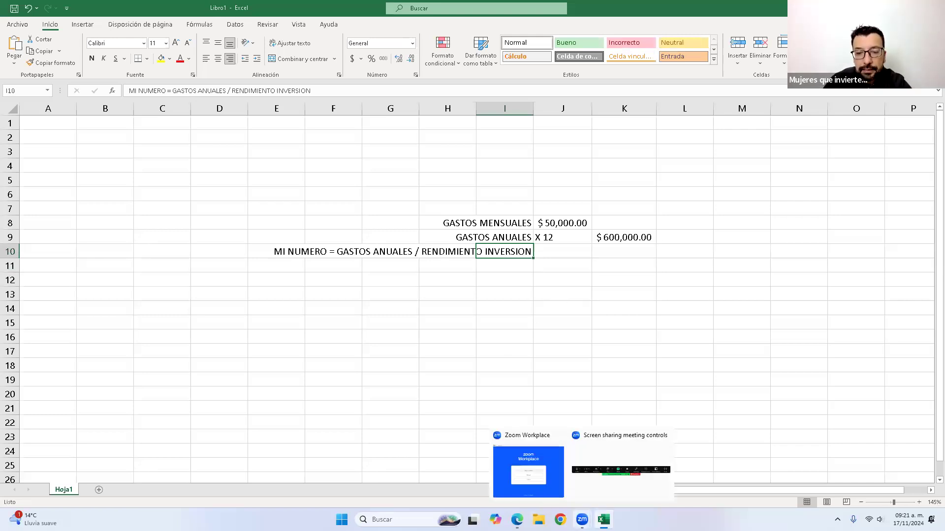
{"action": "left_click", "coordinate": [372, 262]}
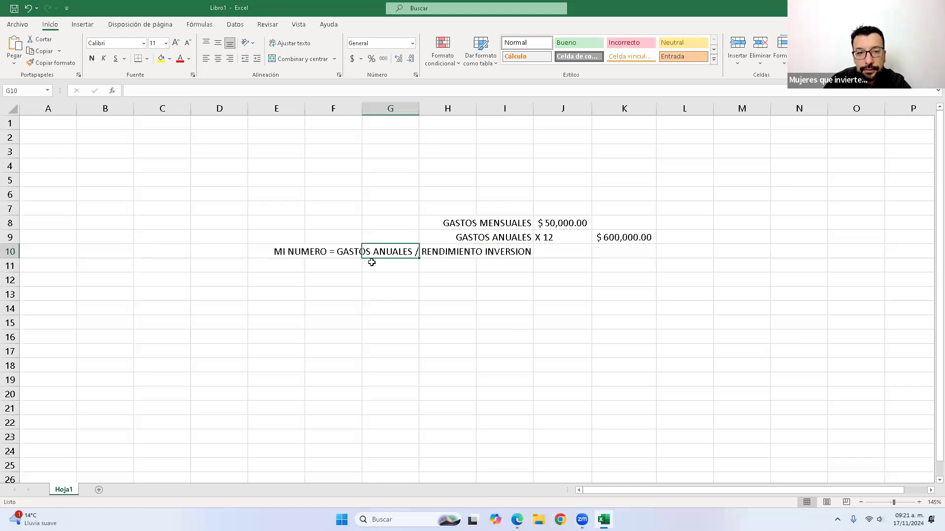
{"action": "left_click", "coordinate": [467, 248]}
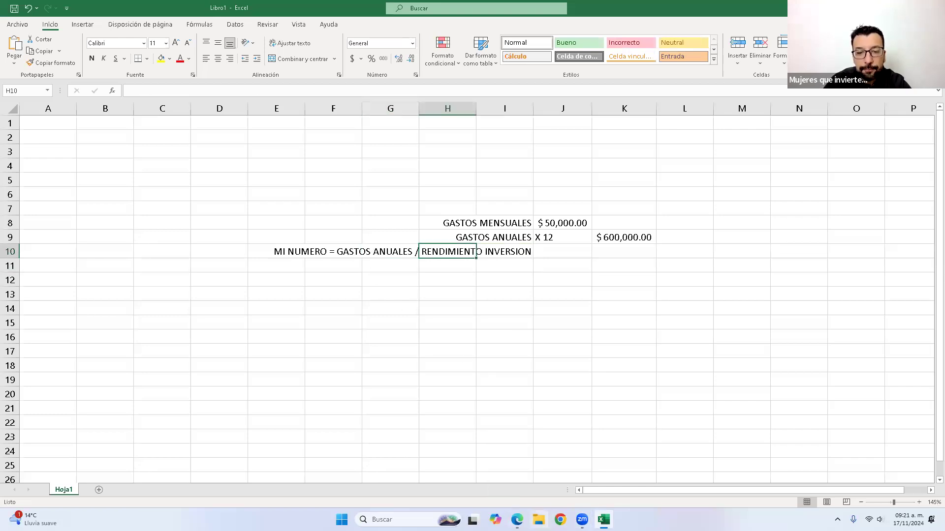
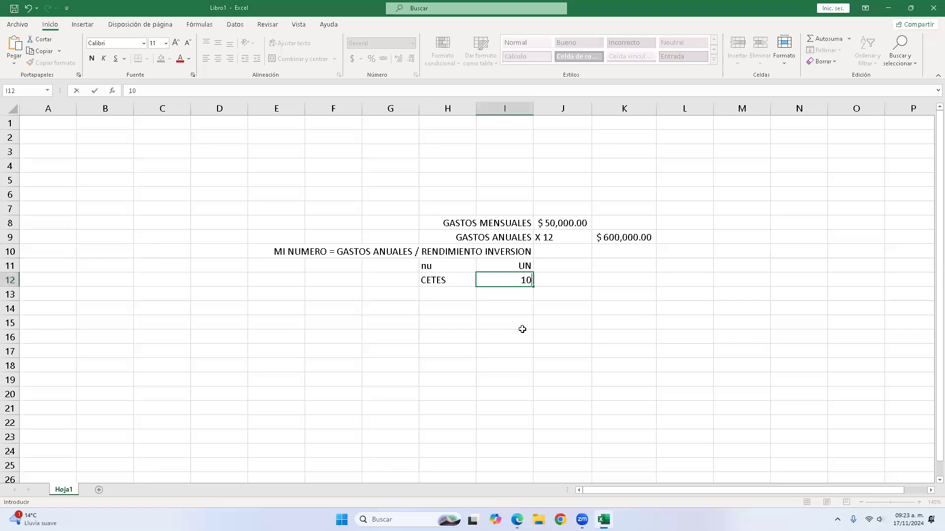
Set the CETES return to 10.30% in I12 and the nu return to 13.12% in I11, consulting the browser's Rendimientos slide.
{"action": "type", "text": "%"}
{"action": "key", "text": "ctrl+Return"}
{"action": "key", "text": "Up"}
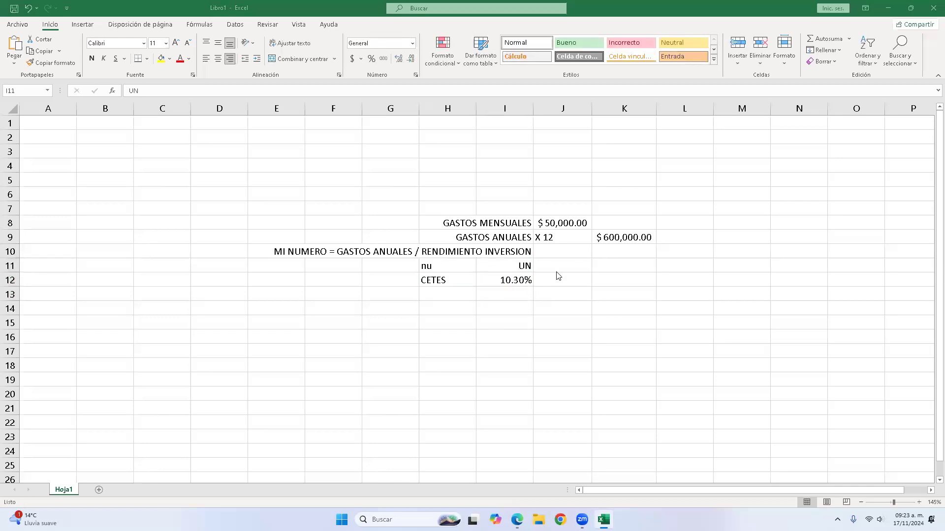
{"action": "key", "text": "alt+Tab"}
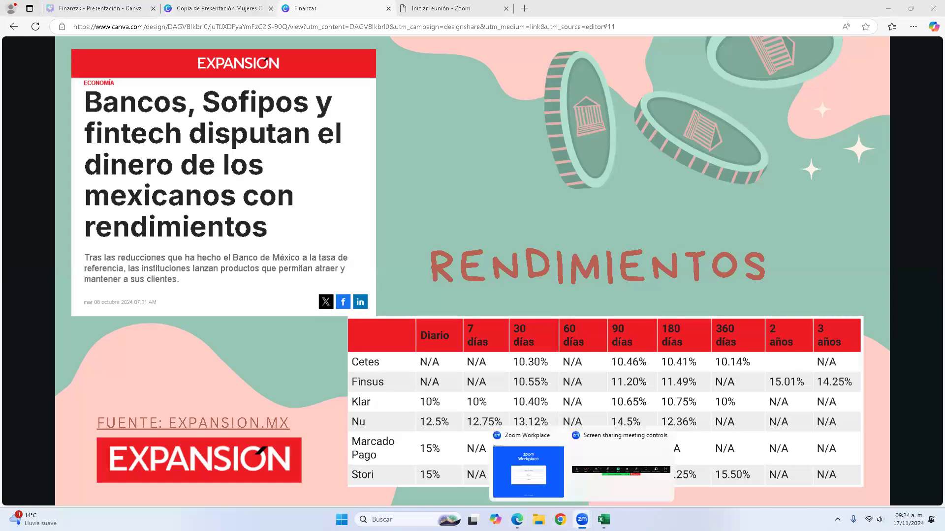
{"action": "key", "text": "alt+Tab"}
{"action": "type", "text": "13"}
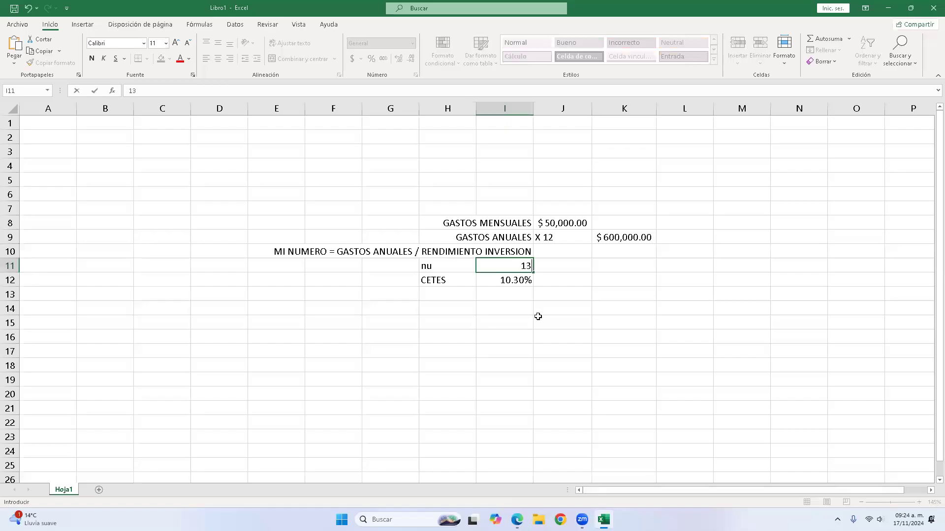
{"action": "type", "text": ".12%"}
{"action": "key", "text": "ctrl+Return"}
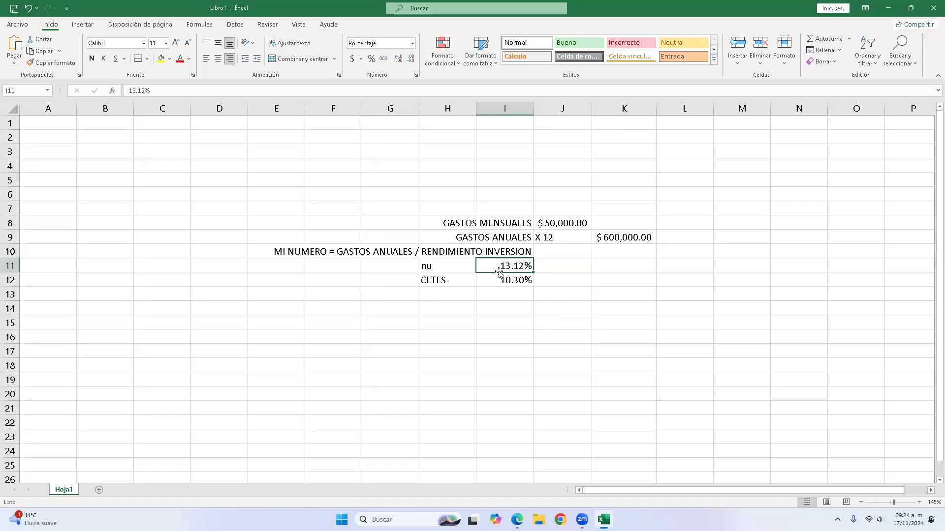
Enter an example investment of 100000 in J11 and apply the accounting currency format to J11:J13.
{"action": "left_click", "coordinate": [553, 266]}
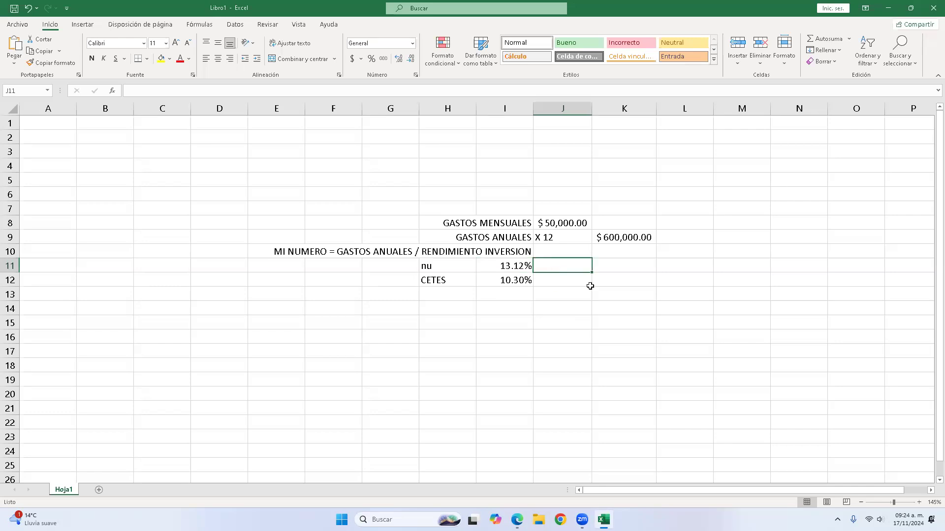
{"action": "type", "text": "100000"}
{"action": "key", "text": "Return"}
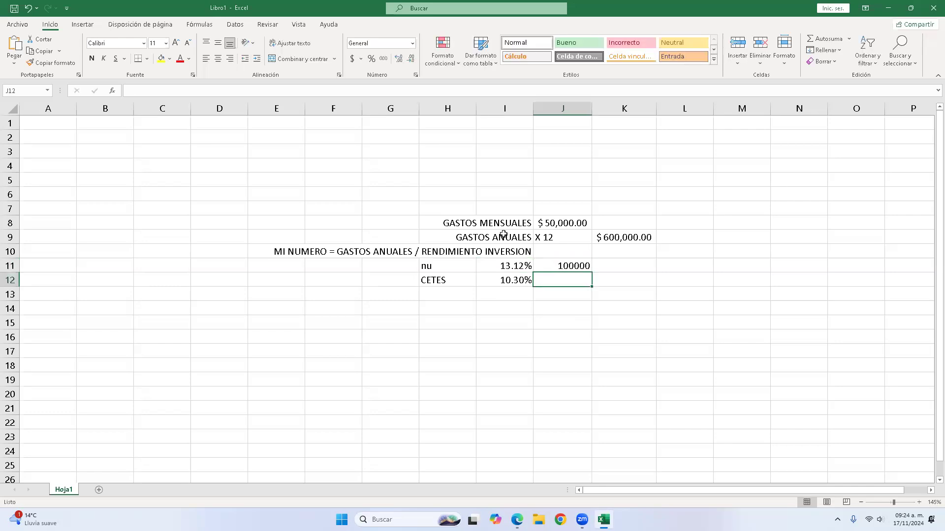
{"action": "left_click_drag", "start_coordinate": [573, 266], "coordinate": [573, 293]}
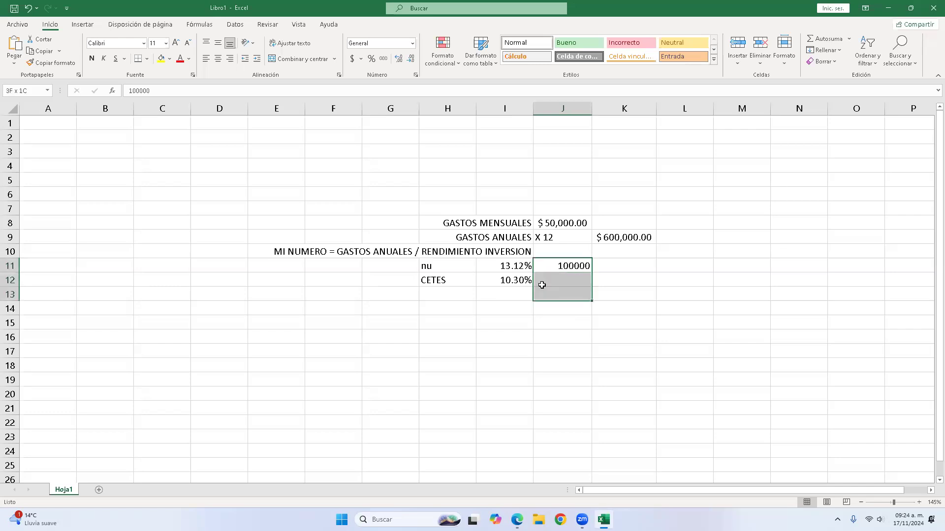
{"action": "left_click", "coordinate": [352, 59]}
{"action": "left_click", "coordinate": [618, 261]}
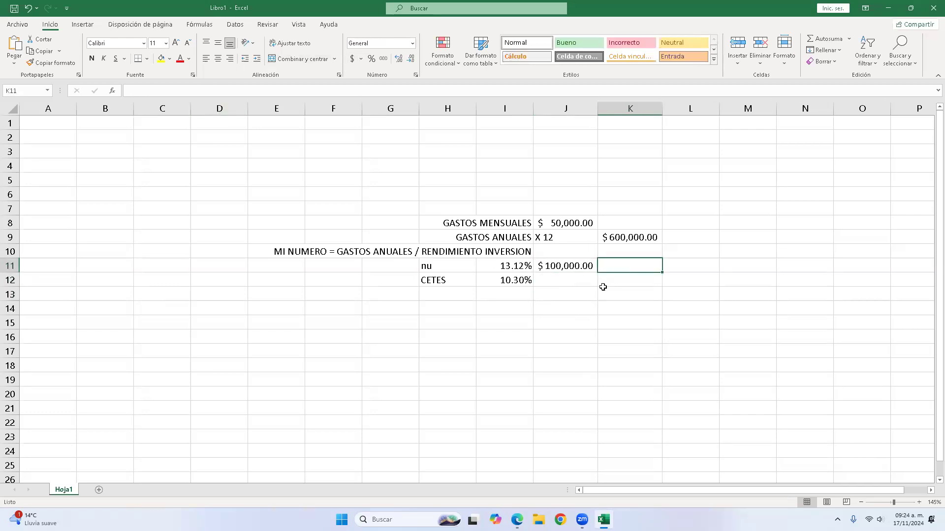
Fill the example amount down to J12 and enter +J11*I11 in K11 to calculate nu's yearly earnings.
{"action": "left_click", "coordinate": [565, 266]}
{"action": "left_click_drag", "start_coordinate": [598, 272], "coordinate": [626, 284]}
{"action": "key", "text": "Right"}
{"action": "type", "text": "+"}
{"action": "key", "text": "Left"}
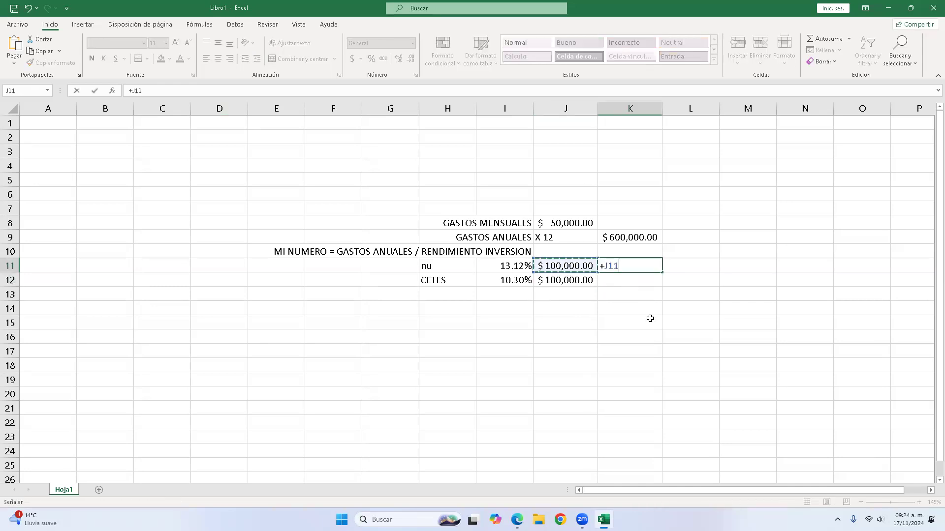
{"action": "type", "text": "*"}
{"action": "left_click", "coordinate": [518, 269]}
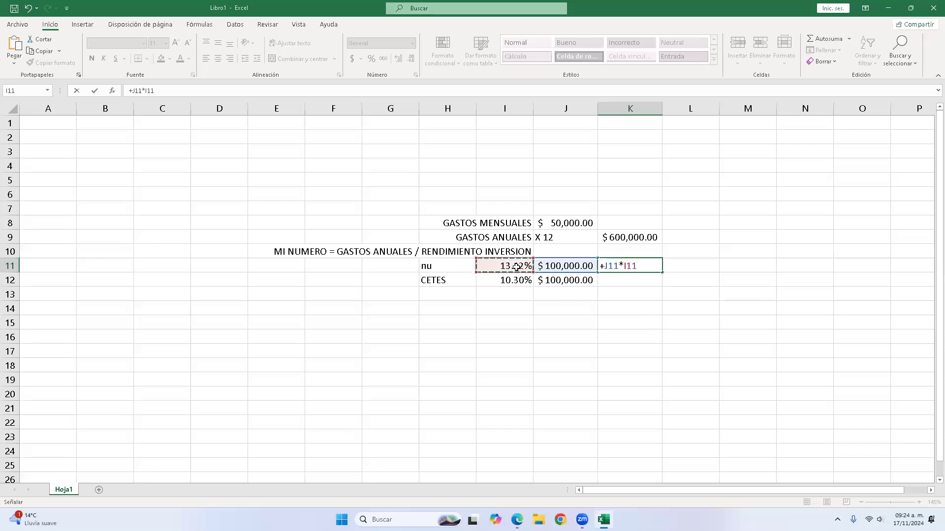
{"action": "key", "text": "Return"}
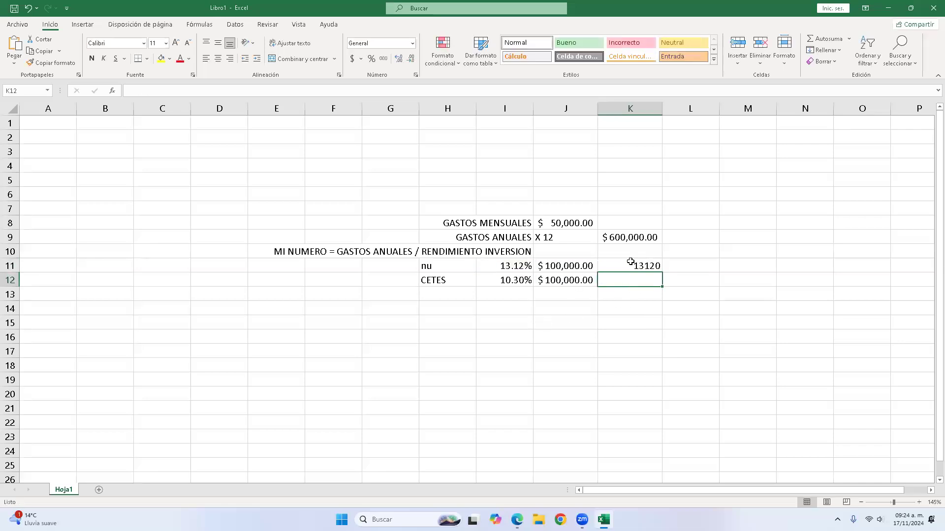
Apply the accounting currency format to K11:K12 and fill the K11 earnings formula down to K12.
{"action": "left_click_drag", "start_coordinate": [628, 261], "coordinate": [577, 256]}
{"action": "left_click", "coordinate": [352, 59]}
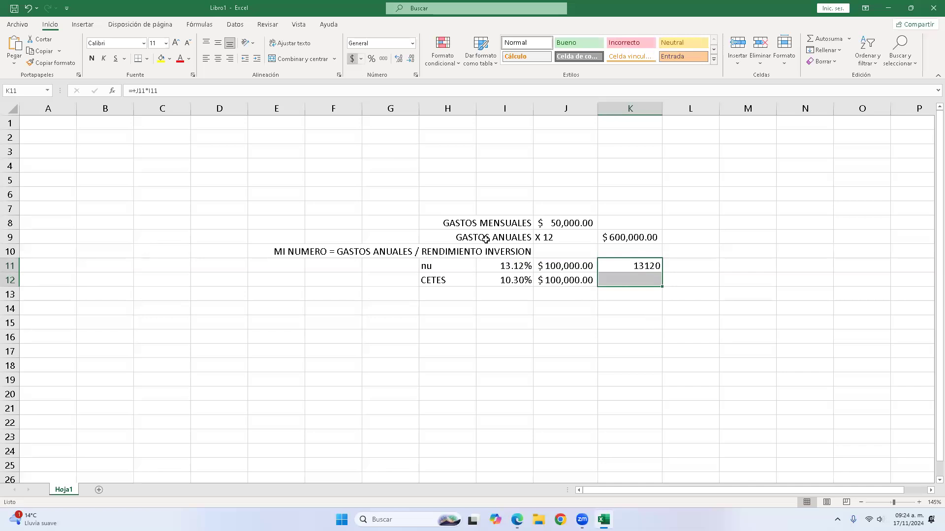
{"action": "left_click", "coordinate": [632, 269]}
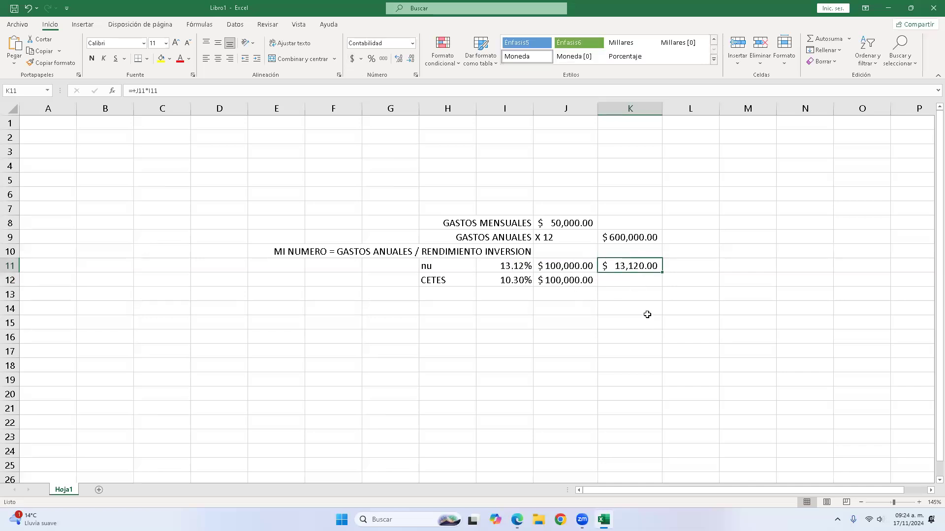
{"action": "left_click_drag", "start_coordinate": [662, 272], "coordinate": [621, 289]}
{"action": "left_click", "coordinate": [620, 284]}
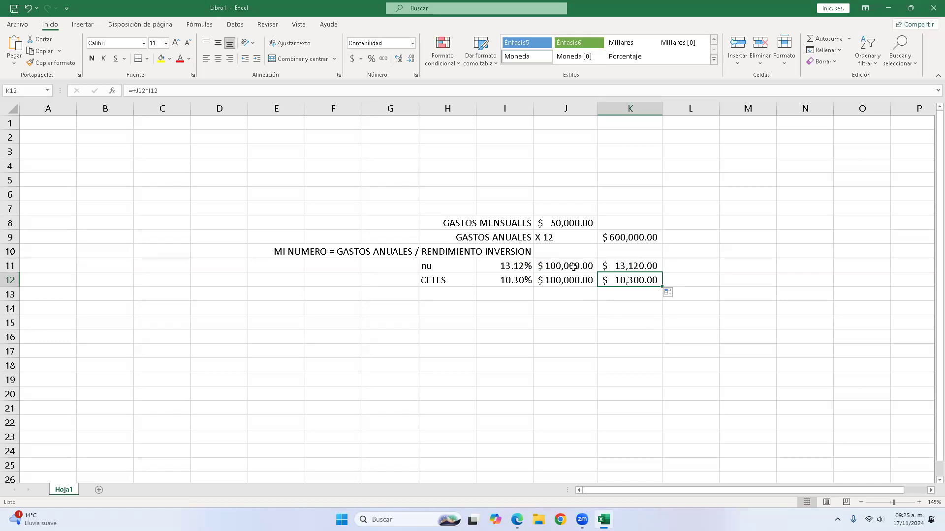
Clear the example amounts and earnings from J11:K12 and select the investment return part of the row 10 formula text.
{"action": "left_click_drag", "start_coordinate": [575, 268], "coordinate": [633, 284]}
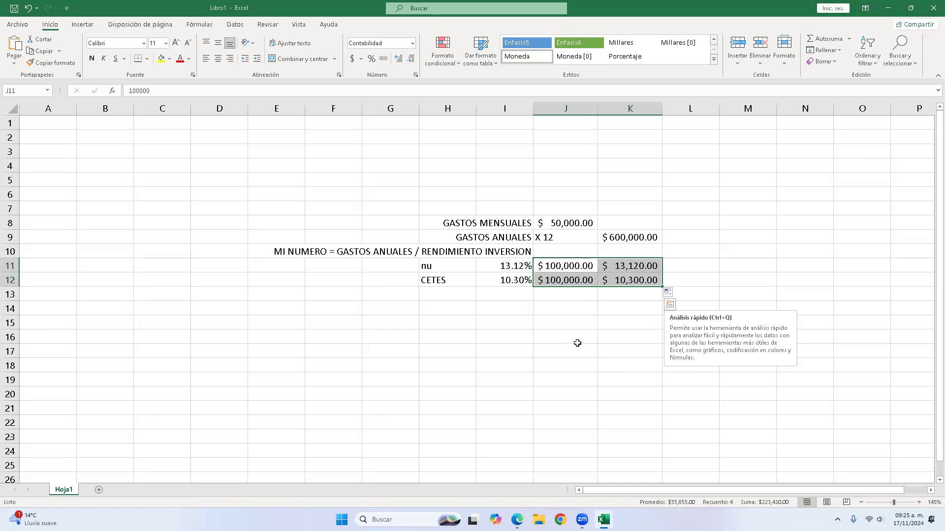
{"action": "key", "text": "Delete"}
{"action": "left_click", "coordinate": [537, 275]}
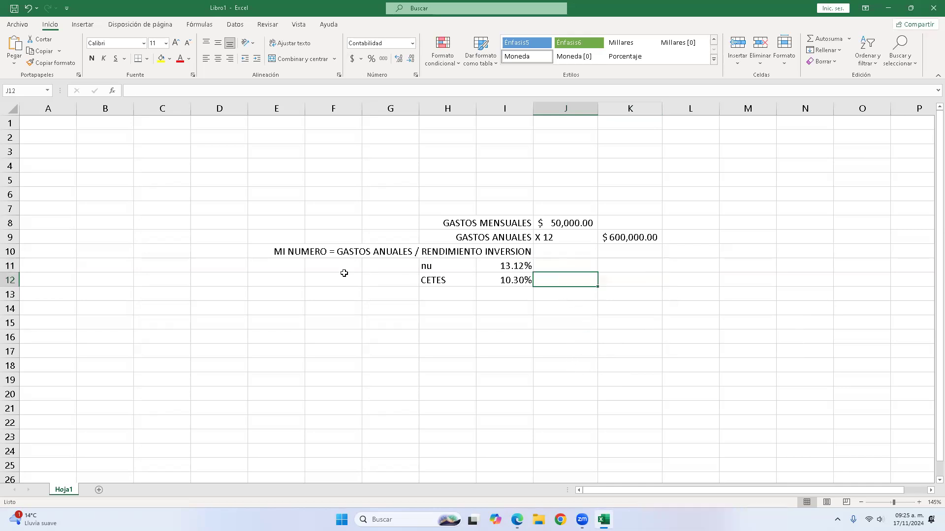
{"action": "left_click", "coordinate": [341, 255]}
{"action": "left_click", "coordinate": [437, 251]}
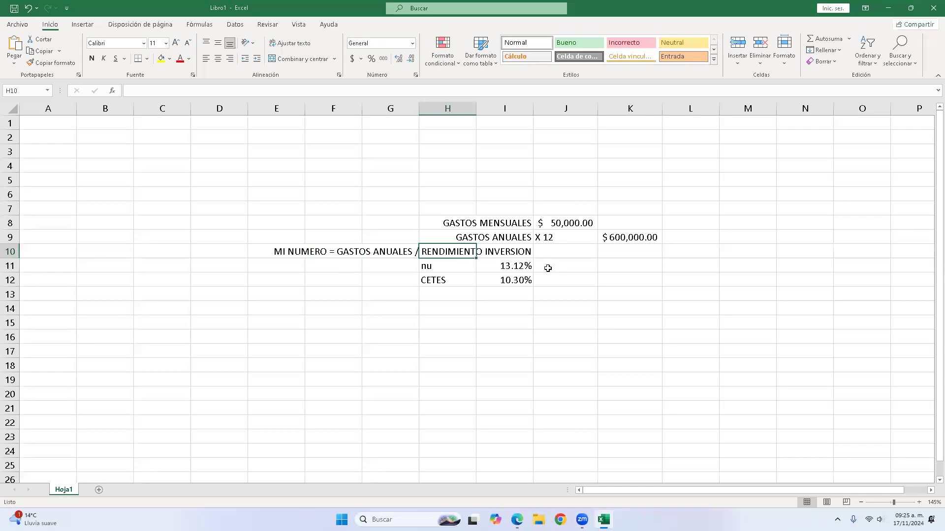
Enter +K9/I11 in J11 to divide the annual expenses by the nu return.
{"action": "left_click", "coordinate": [582, 272]}
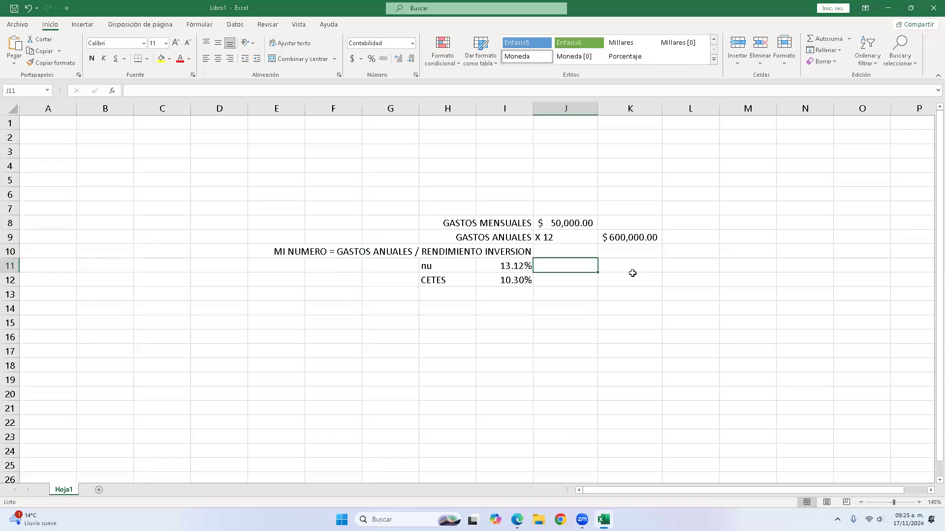
{"action": "type", "text": "+"}
{"action": "left_click", "coordinate": [627, 239]}
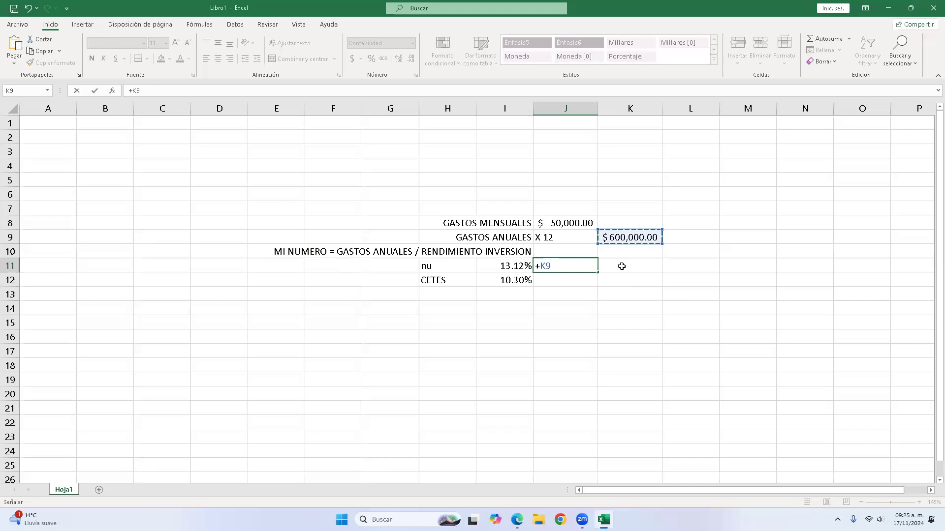
{"action": "type", "text": "/"}
{"action": "left_click", "coordinate": [501, 266]}
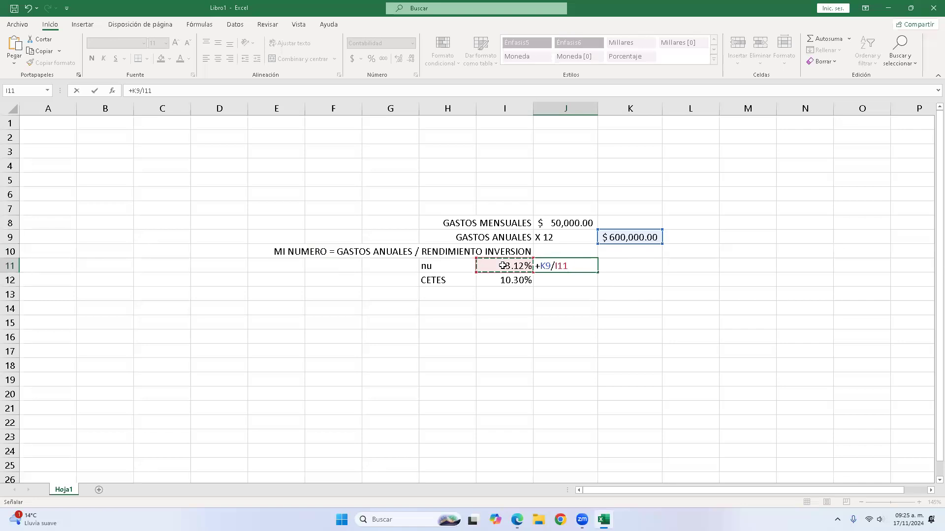
{"action": "key", "text": "Return"}
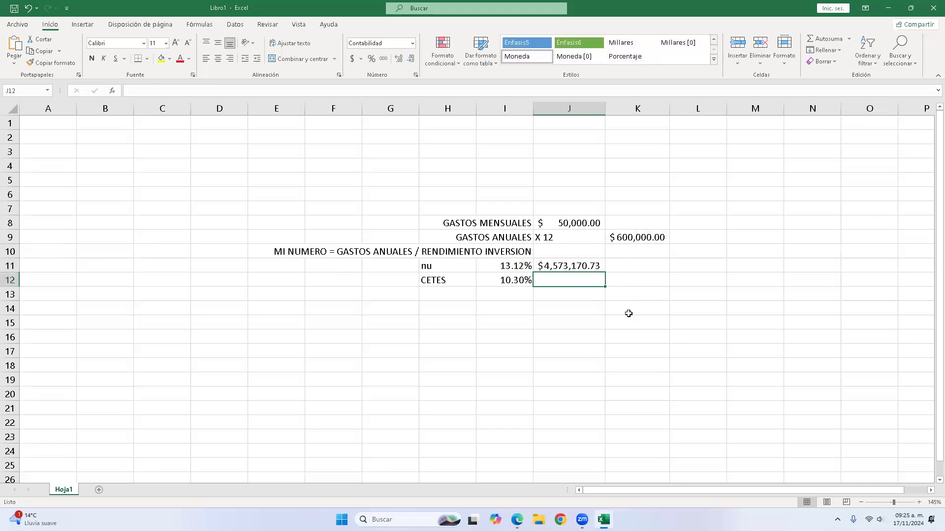
Enter +K9/I12 in J12 to divide the annual expenses by the CETES return.
{"action": "type", "text": "+"}
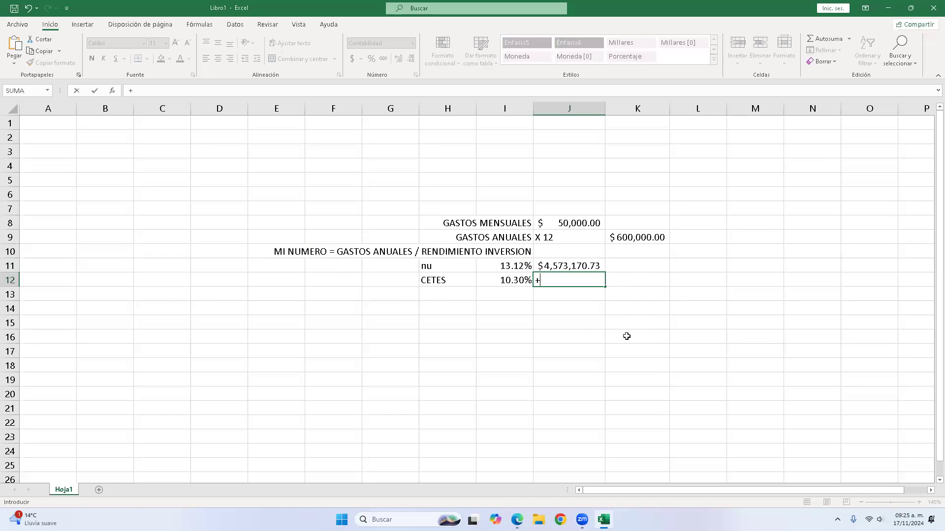
{"action": "left_click", "coordinate": [648, 237]}
{"action": "type", "text": "/"}
{"action": "left_click", "coordinate": [504, 284]}
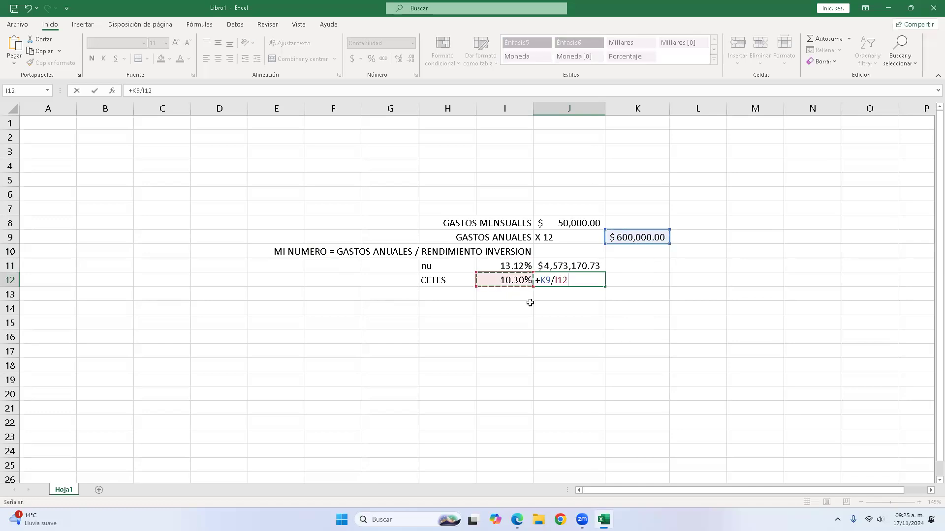
{"action": "key", "text": "Return"}
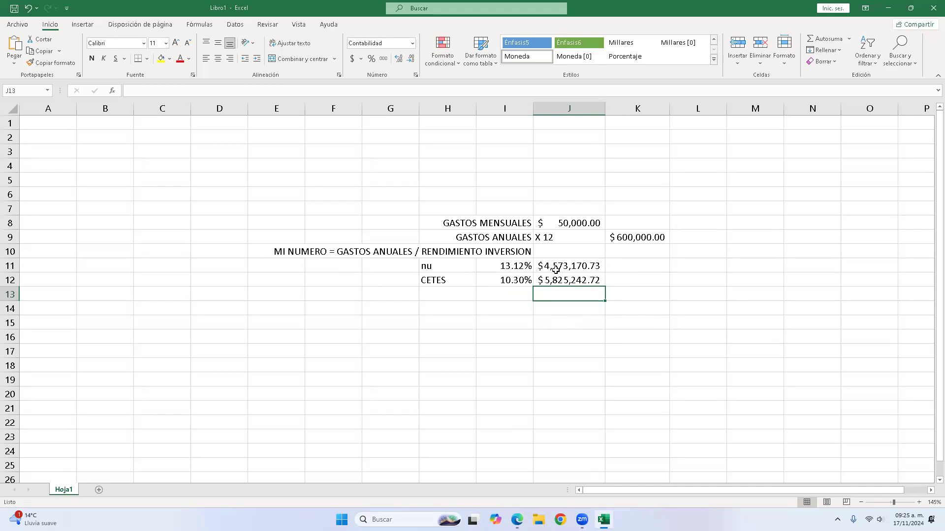
Review the required investments for nu and CETES against the monthly expenses in J8 and the annual expenses in K9.
{"action": "left_click_drag", "start_coordinate": [555, 269], "coordinate": [557, 278]}
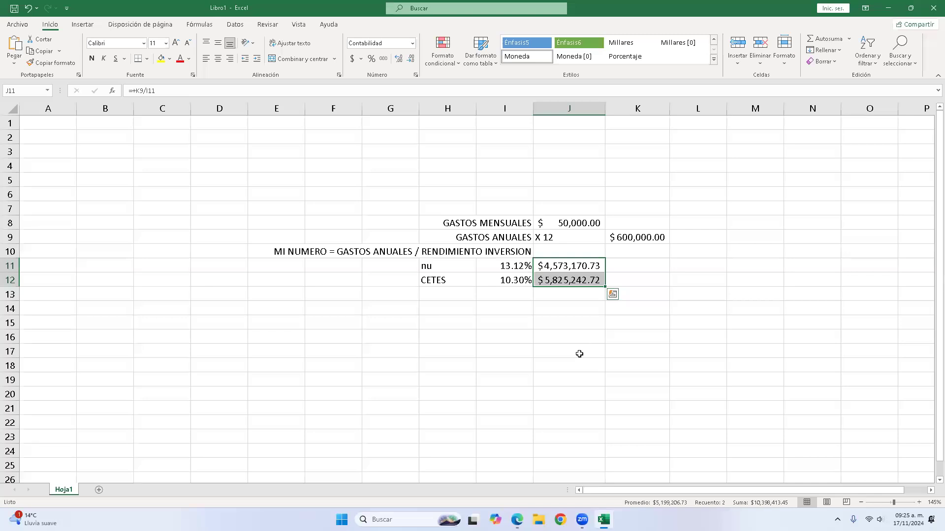
{"action": "left_click", "coordinate": [562, 226]}
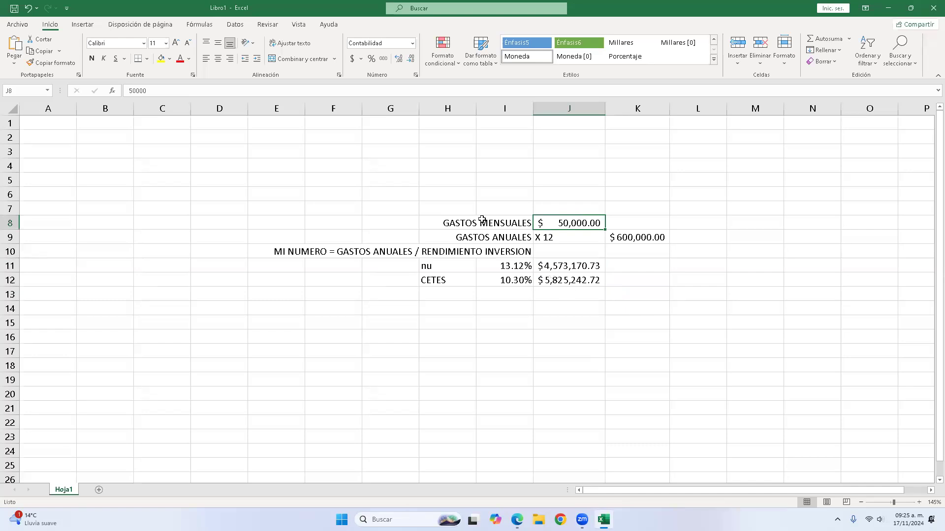
{"action": "left_click", "coordinate": [629, 239]}
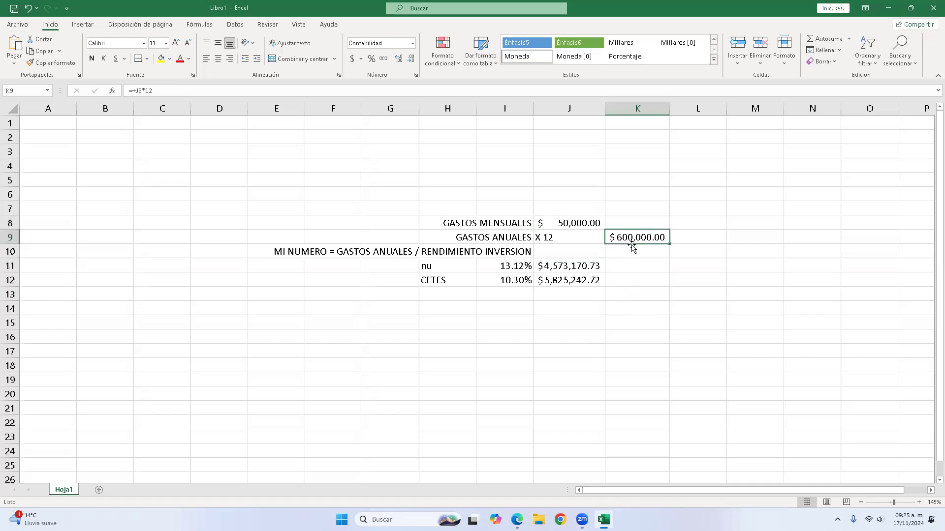
{"action": "left_click", "coordinate": [560, 221]}
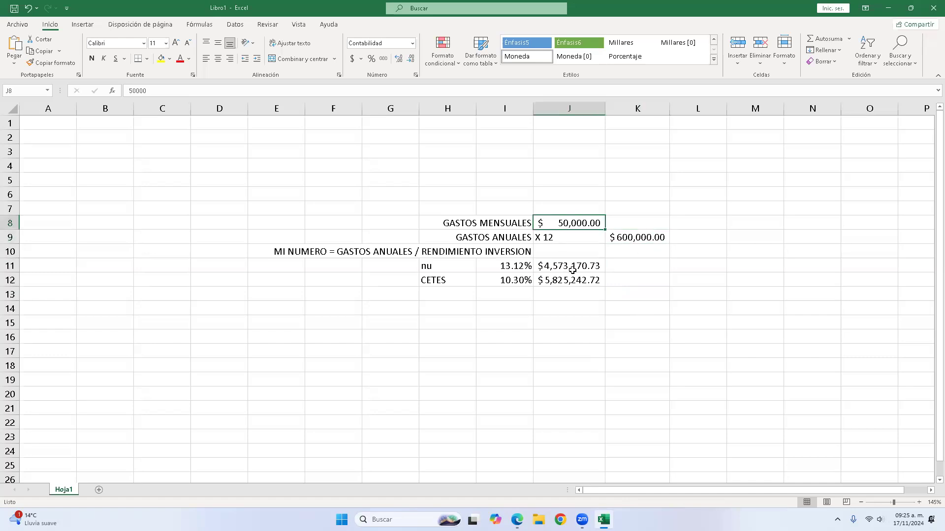
{"action": "key", "text": "Down"}
{"action": "key", "text": "Down"}
{"action": "key", "text": "Down"}
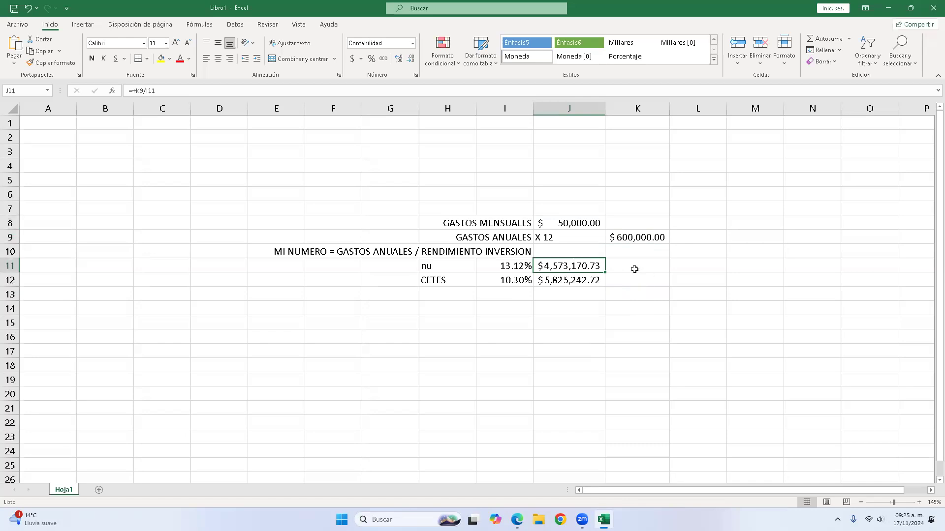
{"action": "left_click", "coordinate": [445, 266]}
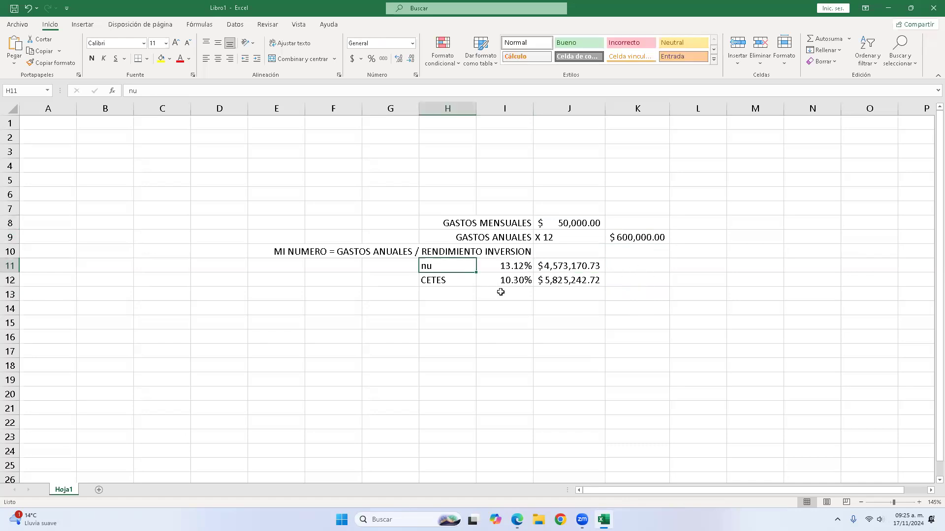
{"action": "left_click", "coordinate": [545, 279]}
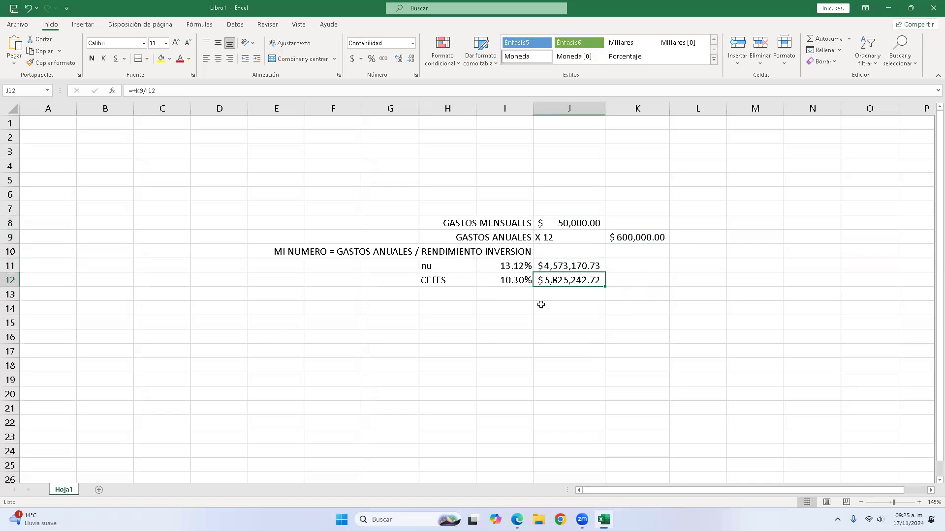
{"action": "left_click", "coordinate": [444, 284]}
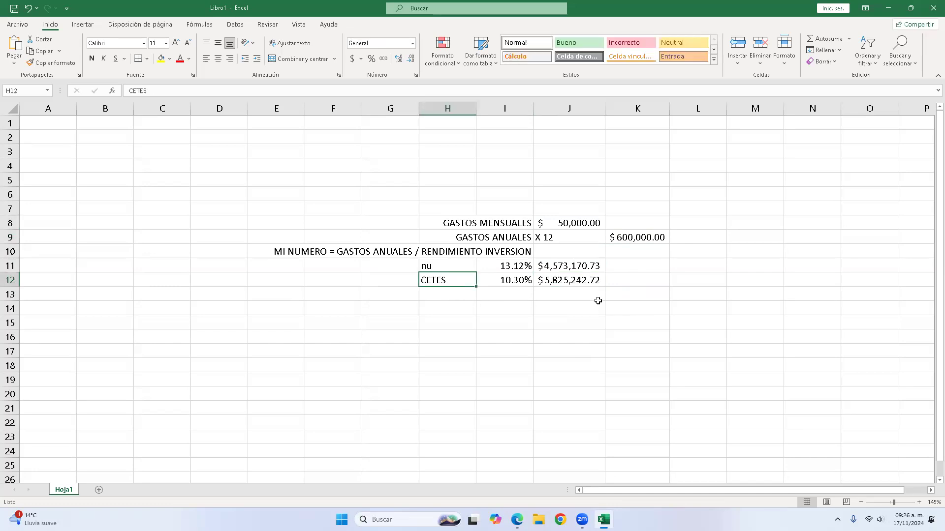
{"action": "left_click", "coordinate": [634, 240]}
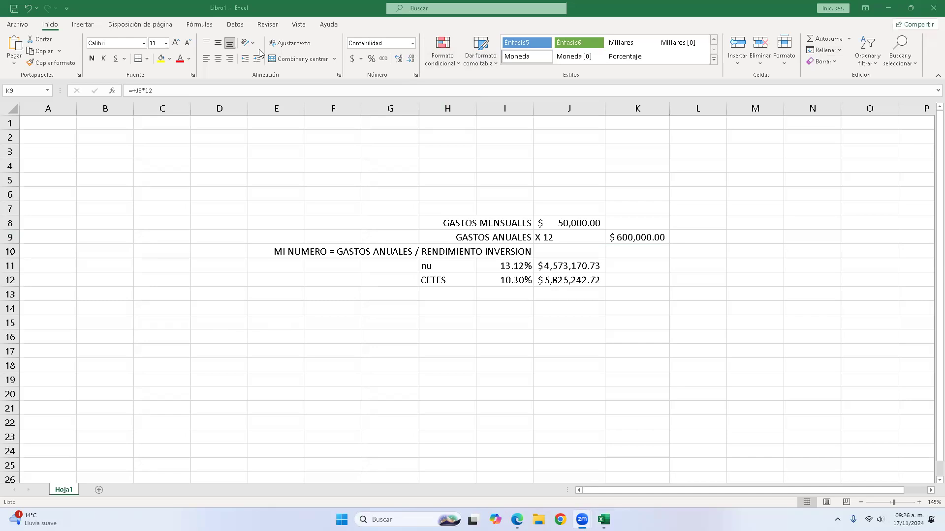
{"action": "key", "text": "XF86AudioRaiseVolume"}
{"action": "key", "text": "XF86AudioRaiseVolume"}
{"action": "left_click", "coordinate": [649, 284]}
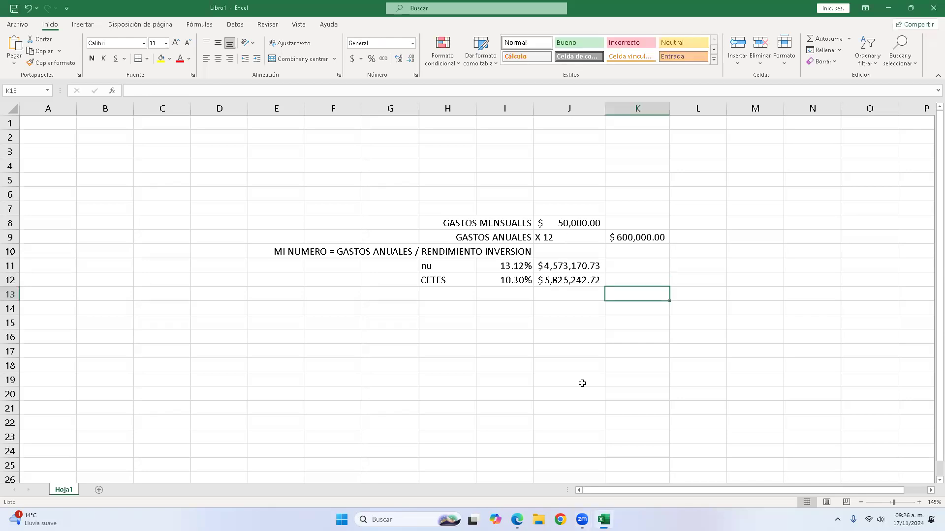
Enter $600,000 in J14 as the numerator of a written-out division example.
{"action": "key", "text": "Left"}
{"action": "key", "text": "Down"}
{"action": "key", "text": "Down"}
{"action": "type", "text": "600"}
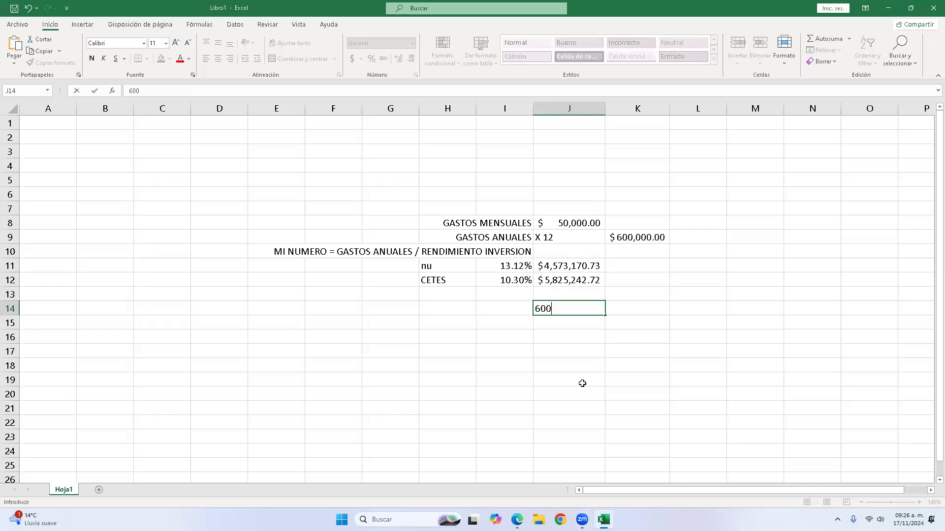
{"action": "key", "text": "BackSpace"}
{"action": "key", "text": "BackSpace"}
{"action": "key", "text": "BackSpace"}
{"action": "type", "text": "$600,000"}
{"action": "key", "text": "Return"}
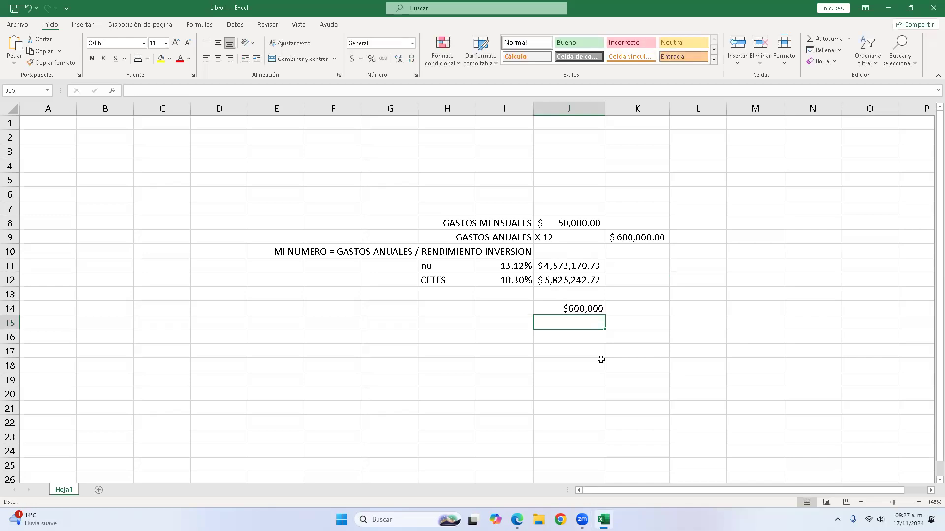
Enter 13.12% in J15 and add a bottom border to J14 as the fraction line.
{"action": "left_click", "coordinate": [502, 268]}
{"action": "left_click", "coordinate": [569, 326]}
{"action": "type", "text": "1"}
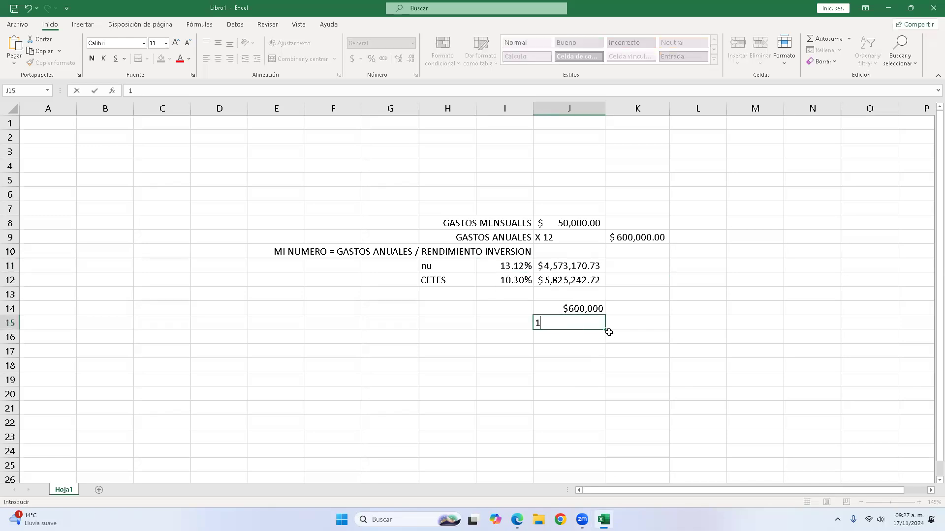
{"action": "type", "text": "3.12%"}
{"action": "key", "text": "Return"}
{"action": "key", "text": "Up"}
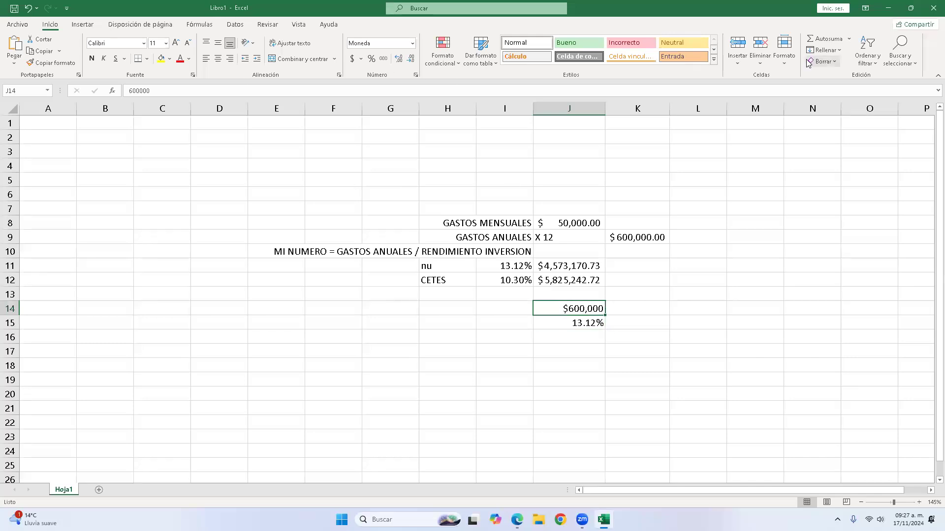
{"action": "left_click", "coordinate": [138, 59]}
{"action": "left_click", "coordinate": [565, 334]}
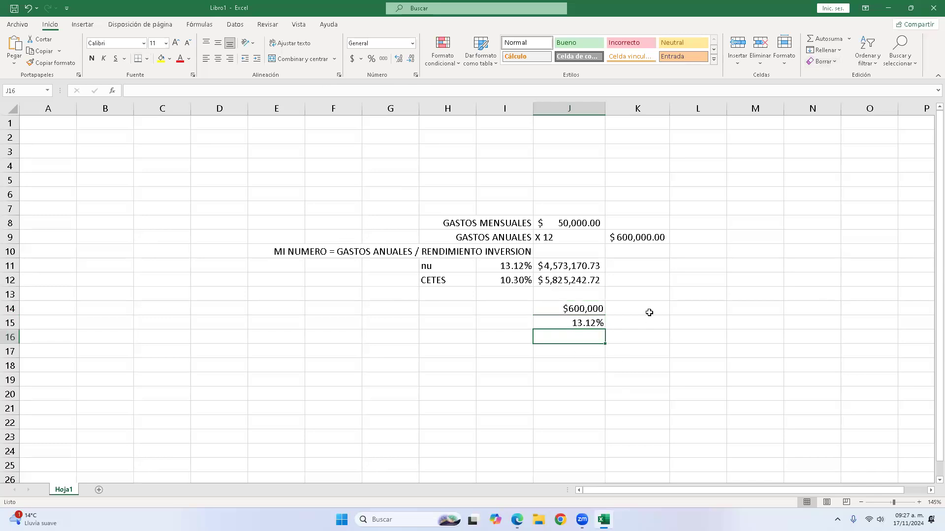
Enter an equals sign as plain text in K14 beside the $600,000 over 13.12% fraction.
{"action": "left_click", "coordinate": [649, 315]}
{"action": "type", "text": "="}
{"action": "key", "text": "Right"}
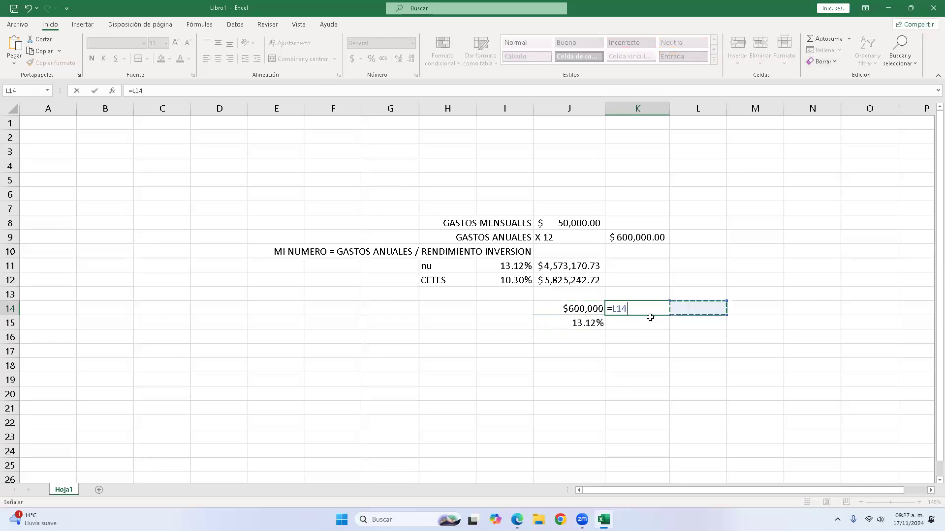
{"action": "key", "text": "BackSpace"}
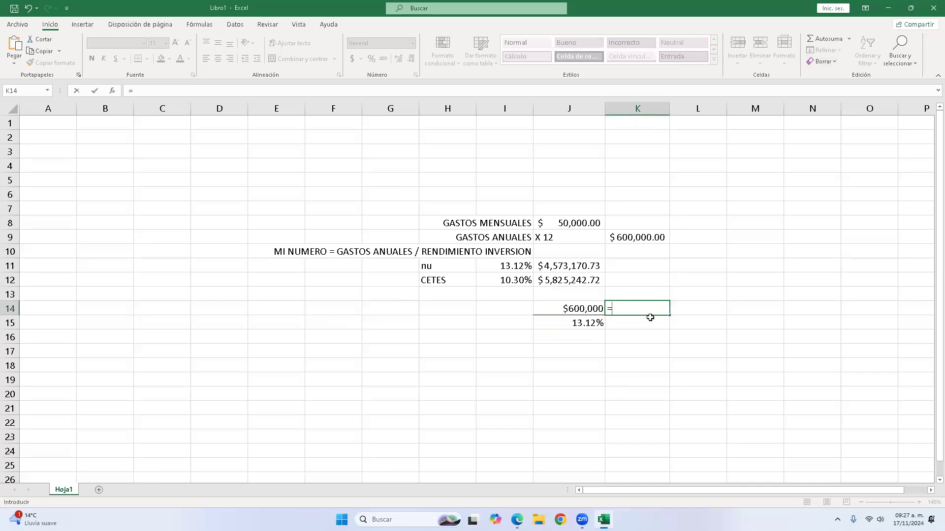
{"action": "key", "text": "BackSpace"}
{"action": "type", "text": "'"}
{"action": "key", "text": "Return"}
{"action": "key", "text": "Return"}
{"action": "key", "text": "Return"}
Enter $600,000 in L14 and 0.1312 in L15 as the decimal version of the fraction.
{"action": "key", "text": "Right"}
{"action": "key", "text": "Up"}
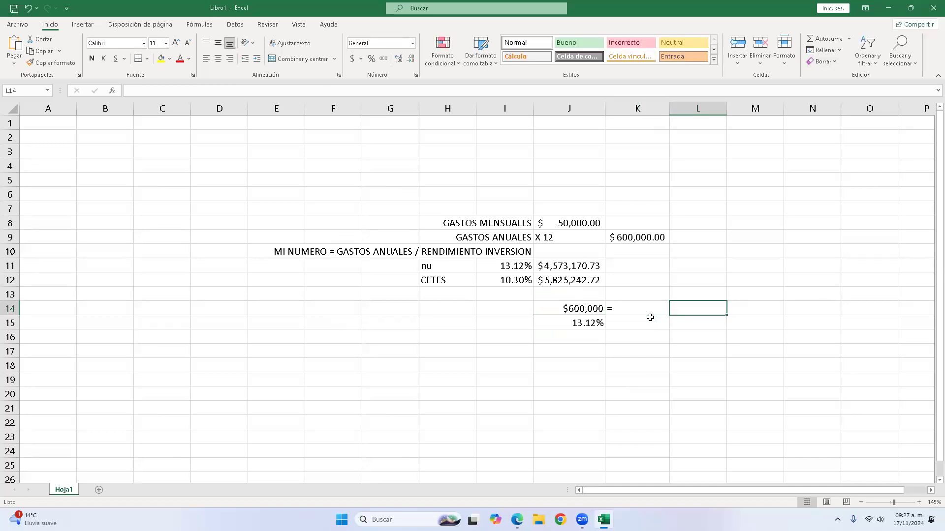
{"action": "type", "text": "$600"}
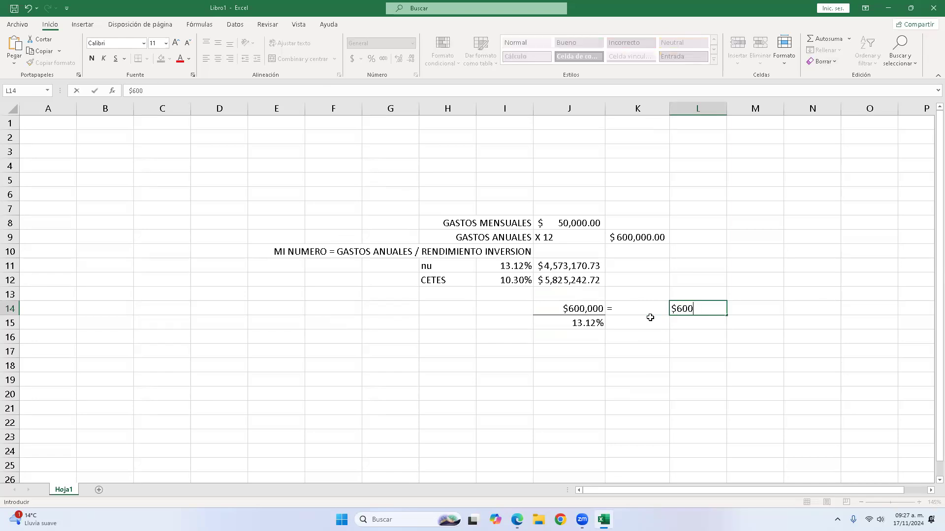
{"action": "type", "text": ",0000"}
{"action": "key", "text": "Return"}
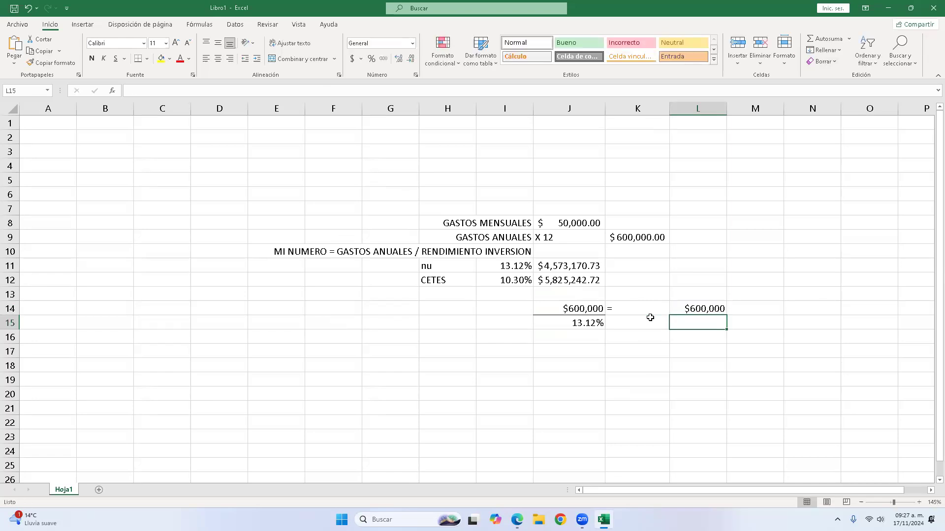
{"action": "type", "text": "0.1312"}
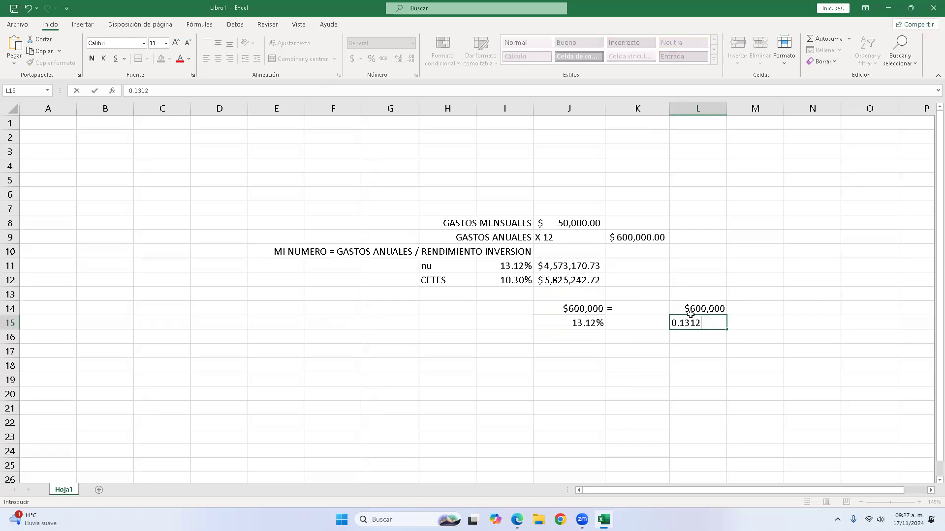
{"action": "key", "text": "Return"}
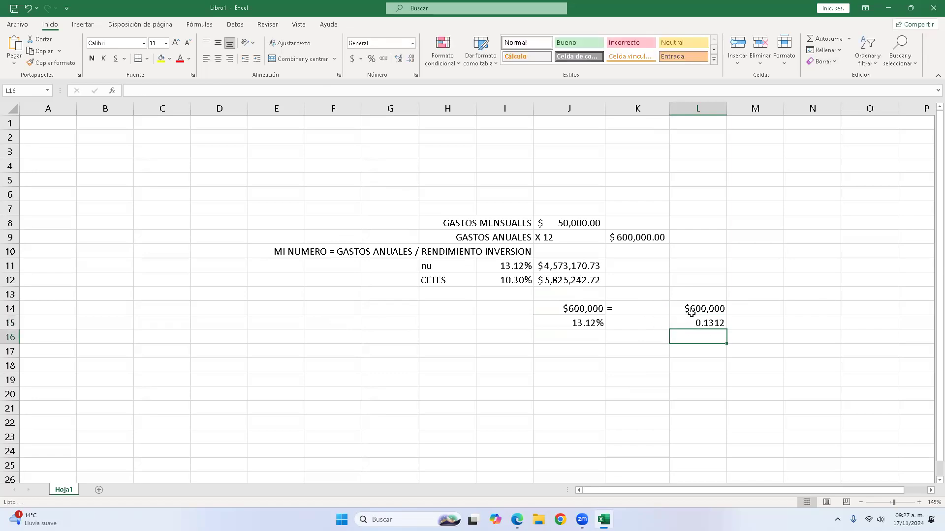
Add a bottom border to L14 as the second fraction line and centre the equals sign in K14.
{"action": "left_click", "coordinate": [691, 313]}
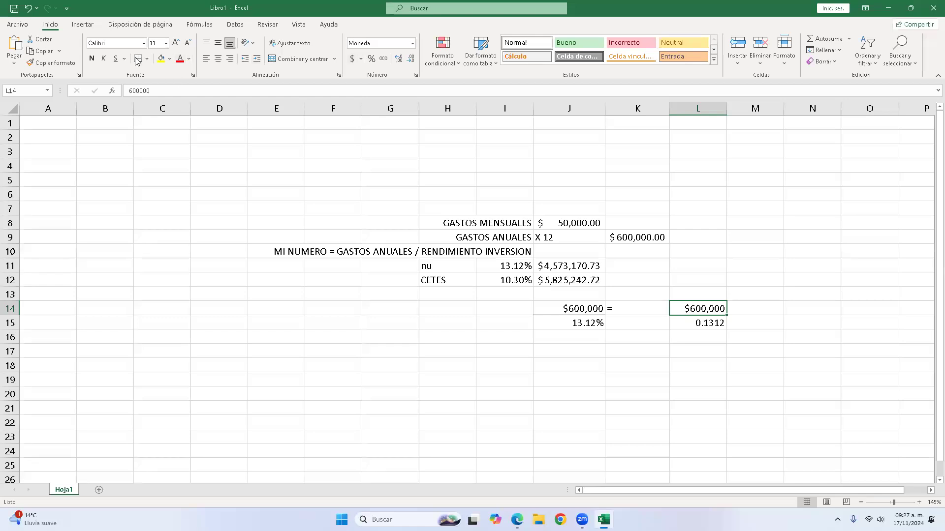
{"action": "left_click", "coordinate": [691, 341]}
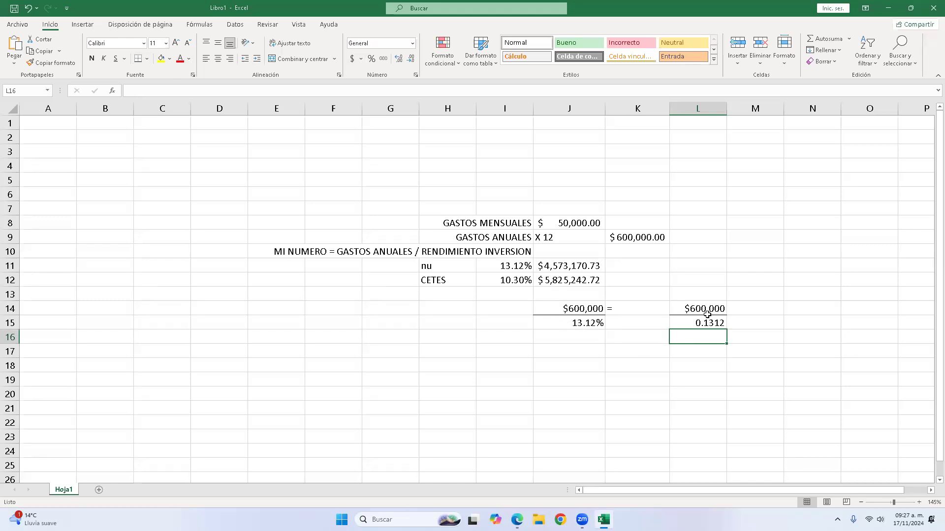
{"action": "left_click_drag", "start_coordinate": [698, 308], "coordinate": [697, 323]}
{"action": "left_click", "coordinate": [623, 305]}
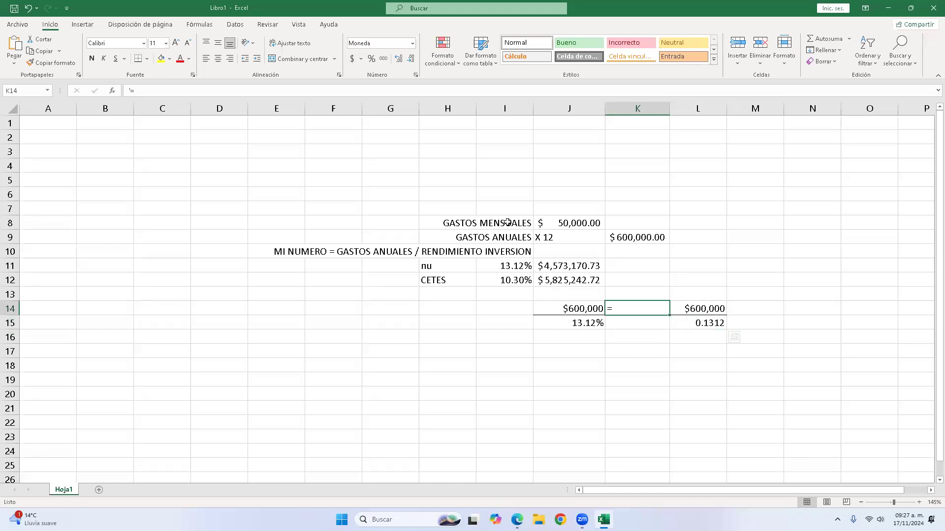
{"action": "left_click", "coordinate": [218, 59]}
Move the fraction example from J14:L15 to L14:N15 and narrow column M around the equals sign.
{"action": "left_click", "coordinate": [552, 268]}
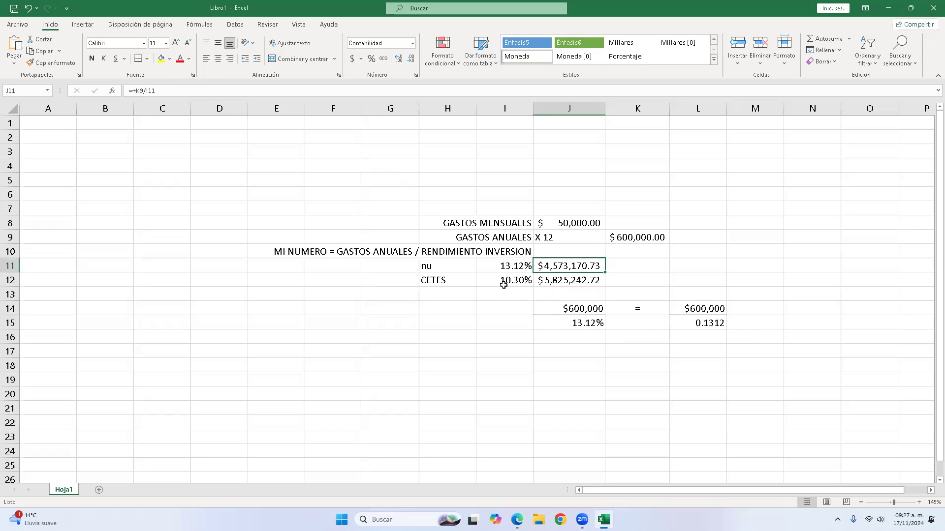
{"action": "left_click", "coordinate": [572, 285]}
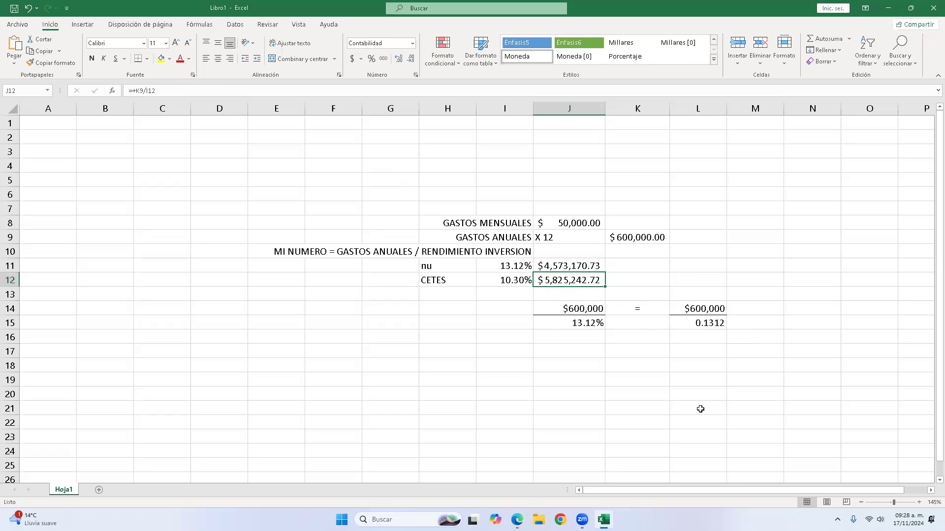
{"action": "left_click_drag", "start_coordinate": [600, 311], "coordinate": [782, 177]}
{"action": "left_click_drag", "start_coordinate": [784, 109], "coordinate": [751, 120]}
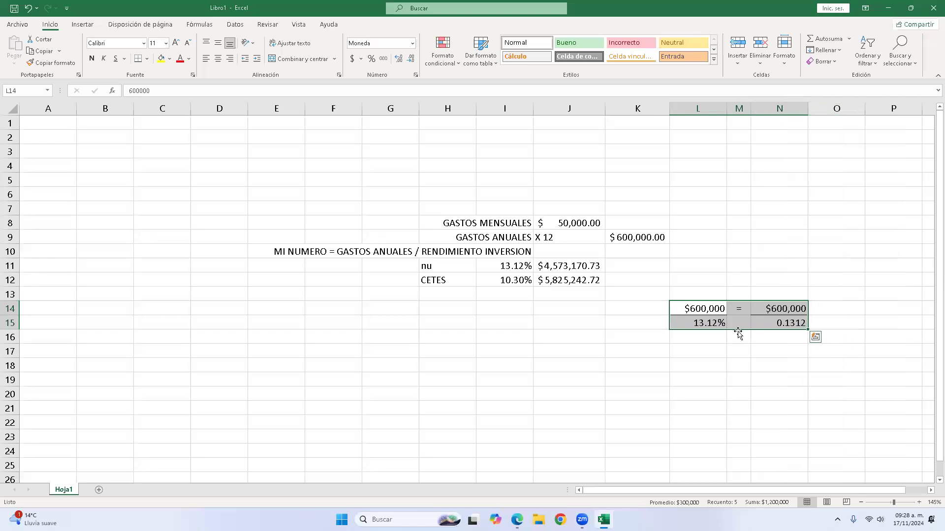
Merge M14:M15 and format the equals sign as vertically centred and bold.
{"action": "left_click_drag", "start_coordinate": [745, 310], "coordinate": [740, 322]}
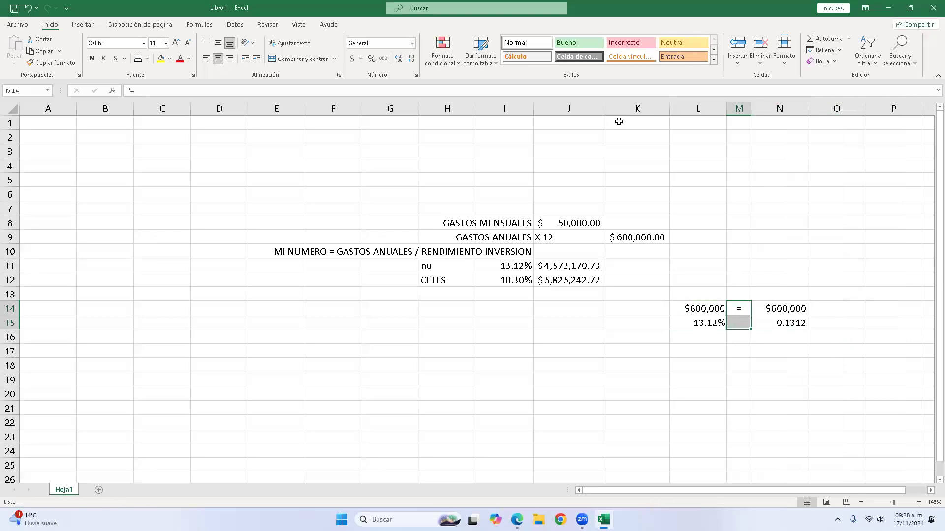
{"action": "left_click", "coordinate": [299, 59]}
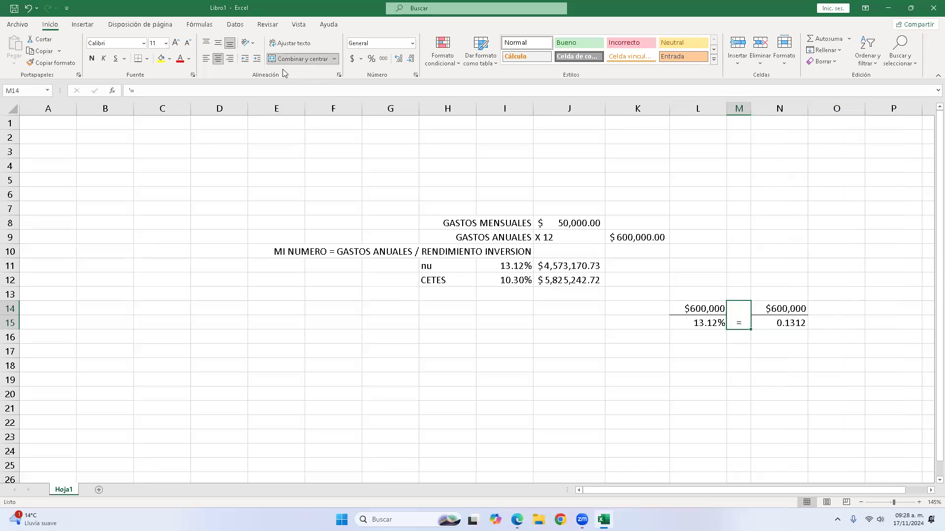
{"action": "left_click", "coordinate": [253, 46]}
{"action": "left_click", "coordinate": [257, 45]}
{"action": "left_click", "coordinate": [335, 59]}
{"action": "left_click", "coordinate": [336, 60]}
{"action": "left_click", "coordinate": [218, 42]}
{"action": "left_click", "coordinate": [538, 320]}
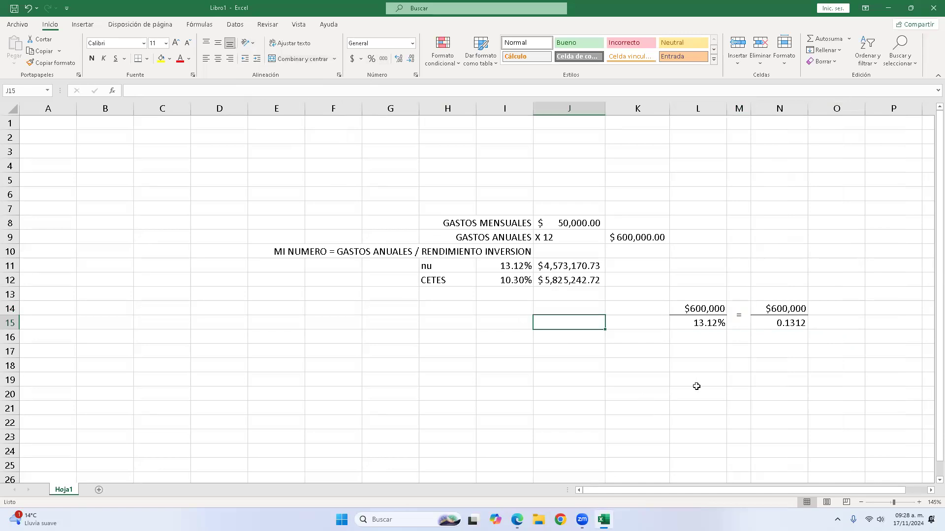
{"action": "left_click", "coordinate": [736, 322]}
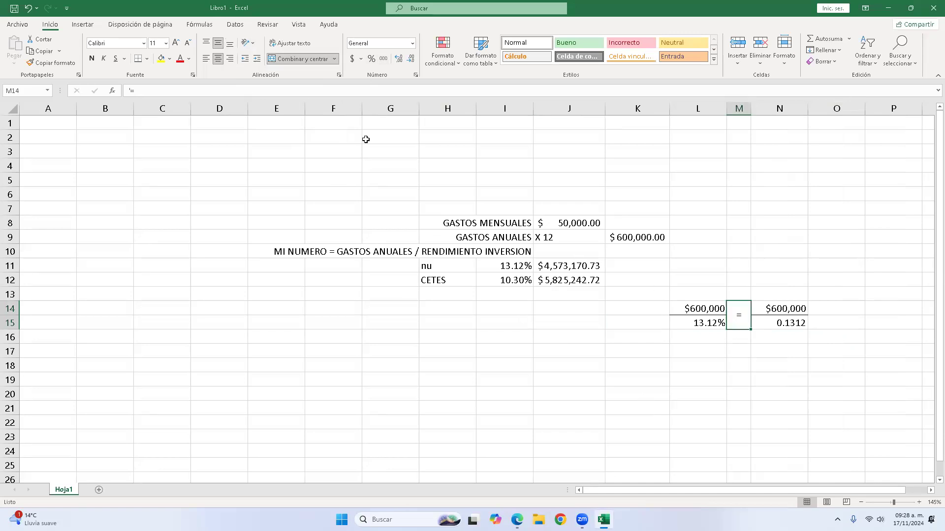
{"action": "left_click", "coordinate": [92, 58]}
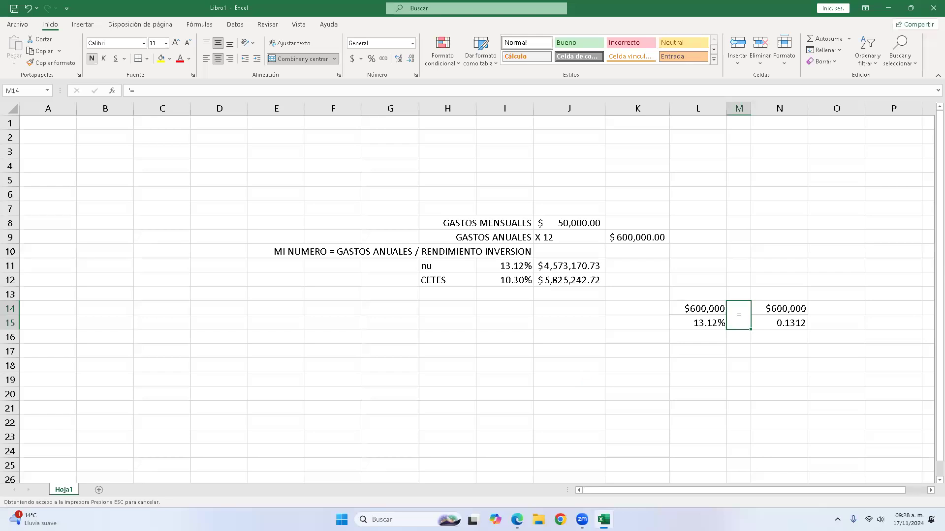
Check the Rendimientos table in the Canva presentation and divide 600000 by 0.15 in the Windows Calculator.
{"action": "left_click", "coordinate": [517, 519]}
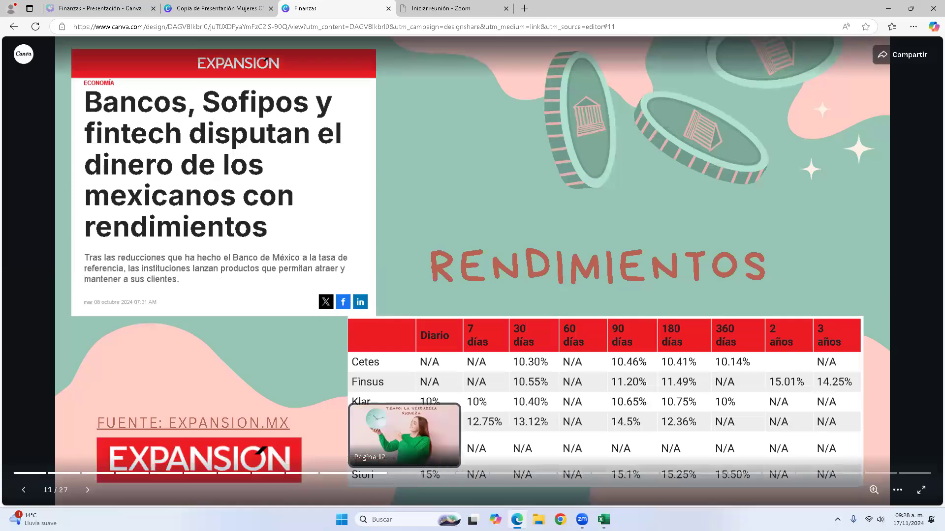
{"action": "left_click", "coordinate": [604, 519]}
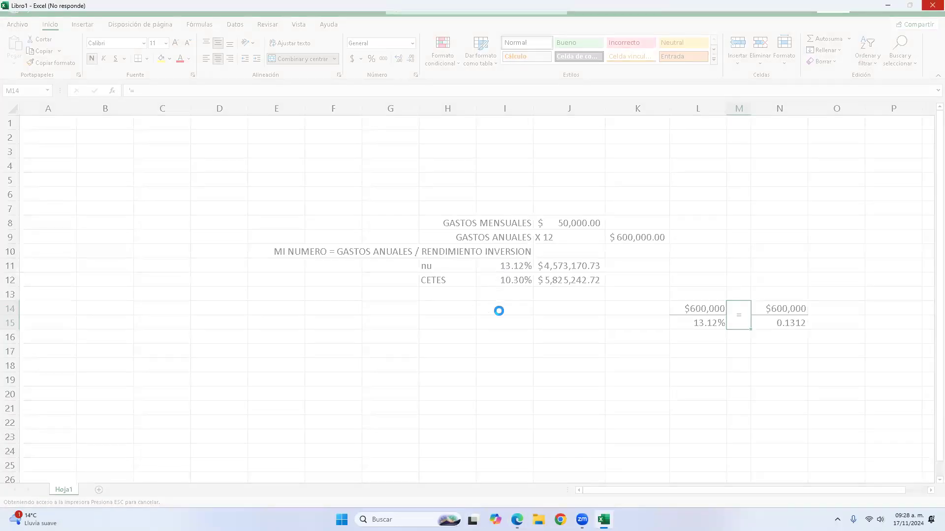
{"action": "mouse_move", "coordinate": [516, 519]}
{"action": "left_click", "coordinate": [342, 520]}
{"action": "left_click", "coordinate": [449, 317]}
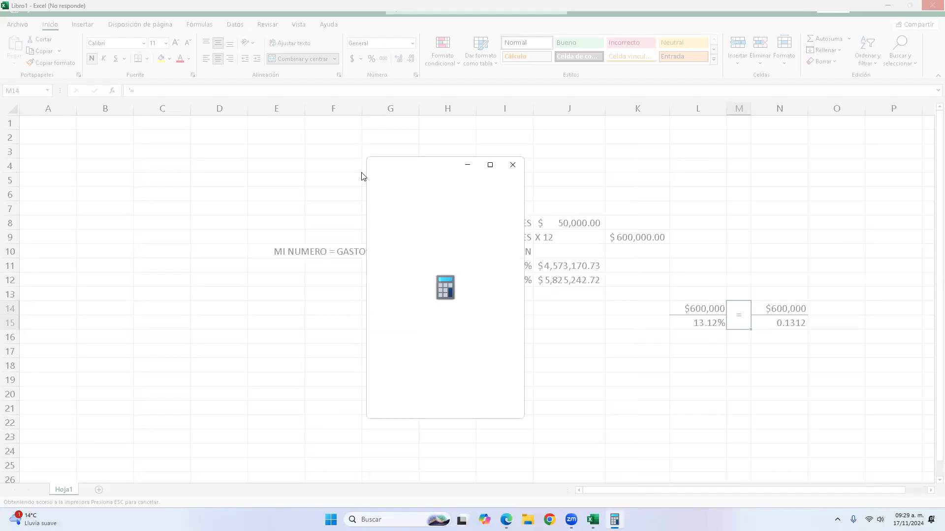
{"action": "type", "text": "6000000"}
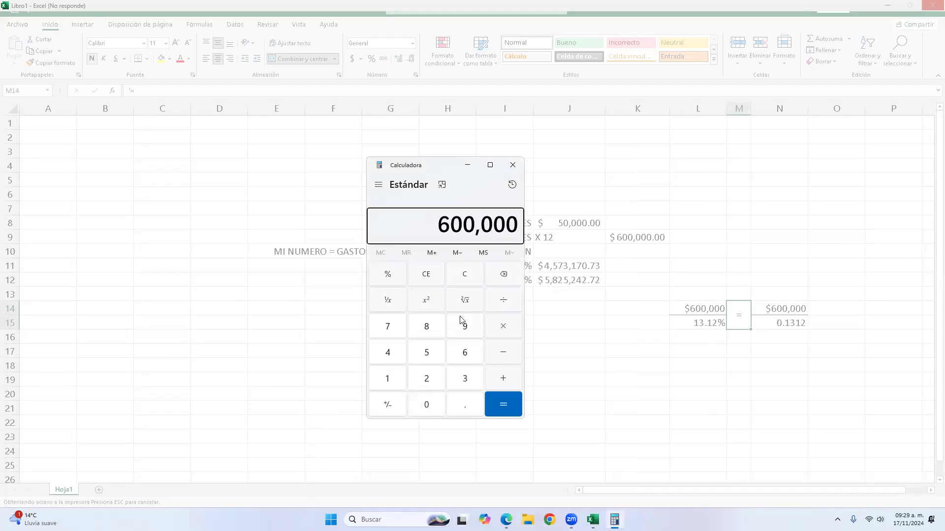
{"action": "key", "text": "slash"}
{"action": "type", "text": ".15"}
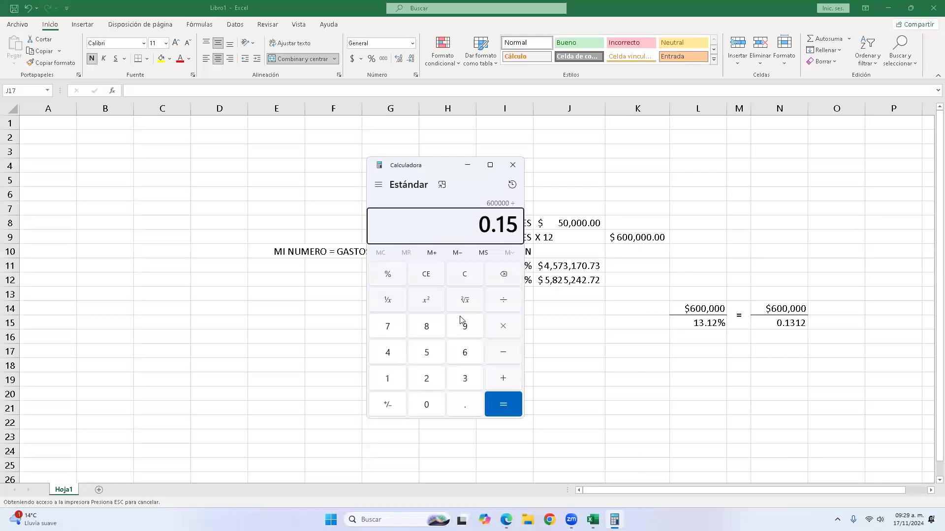
{"action": "key", "text": "Return"}
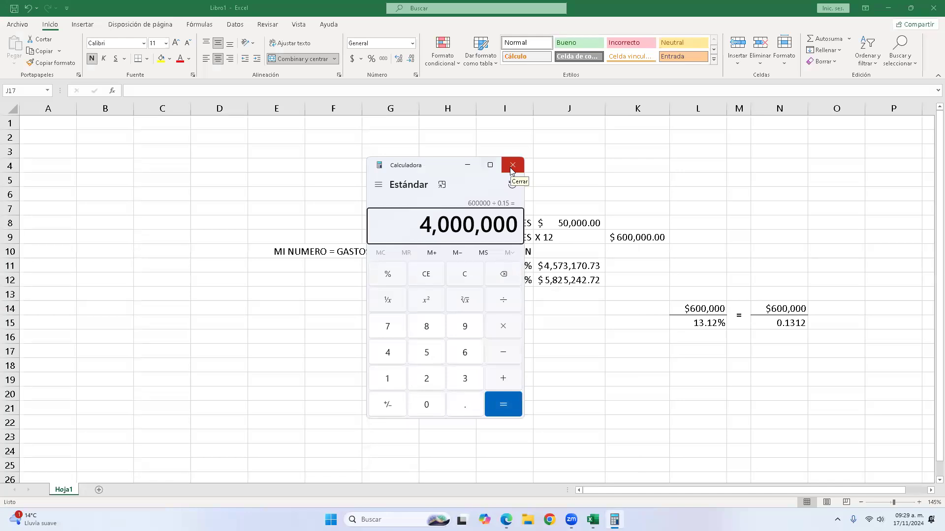
{"action": "left_click", "coordinate": [512, 168]}
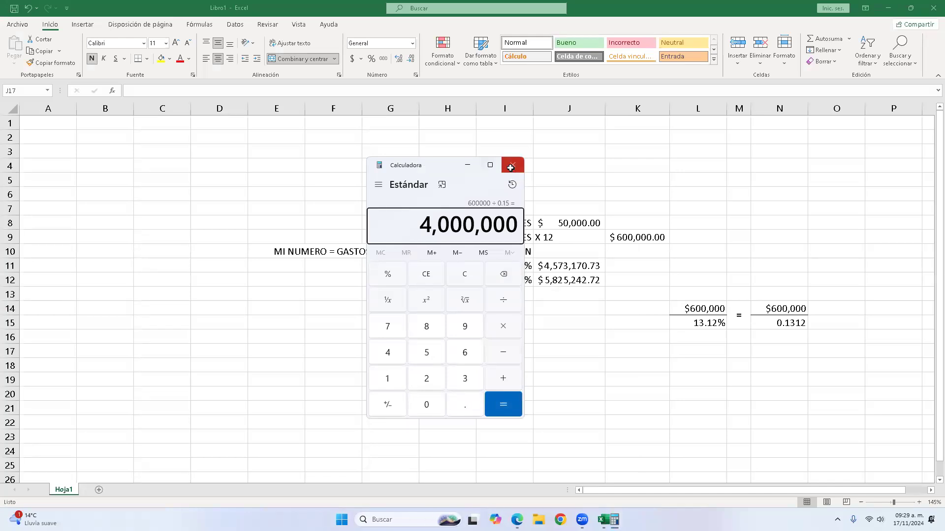
Review the monthly expenses and the nu and CETES returns, and switch to the Rendimientos slide in the Canva presentation.
{"action": "left_click", "coordinate": [505, 268]}
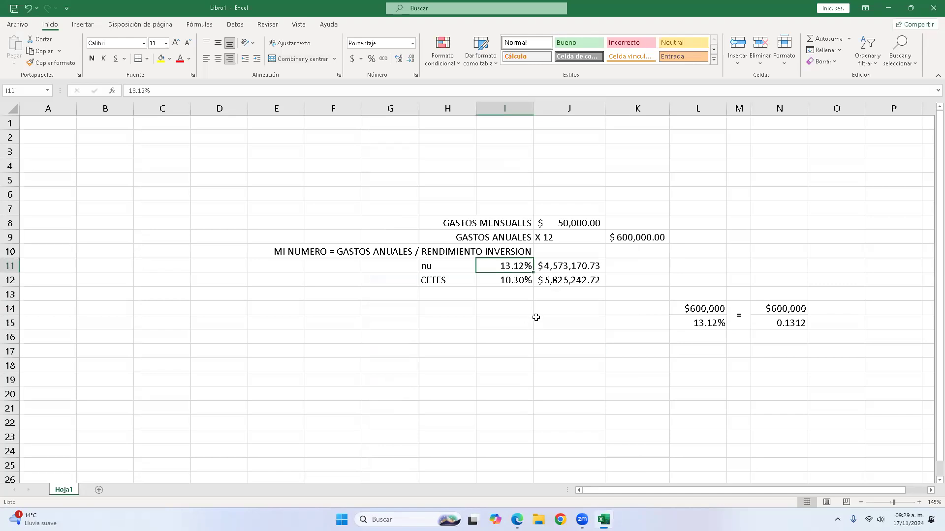
{"action": "left_click", "coordinate": [564, 226]}
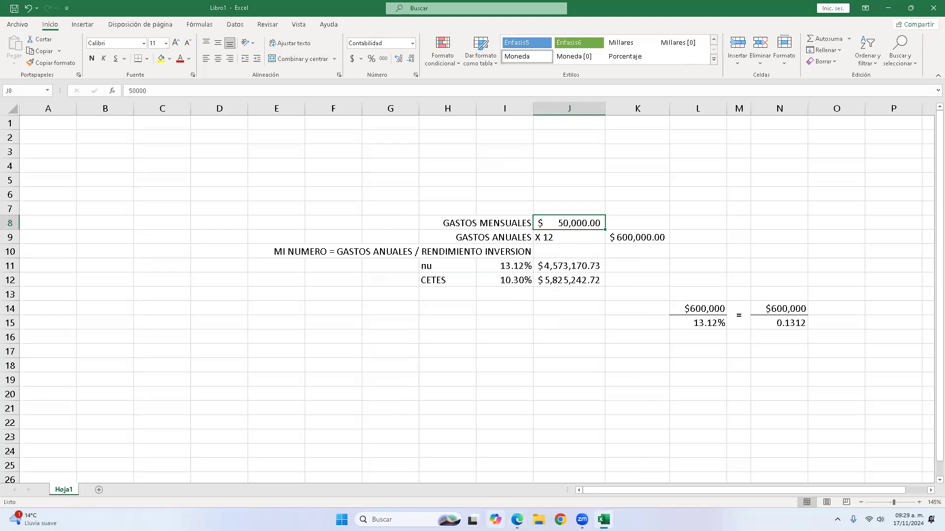
{"action": "left_click", "coordinate": [494, 281]}
{"action": "double_click", "coordinate": [495, 282]}
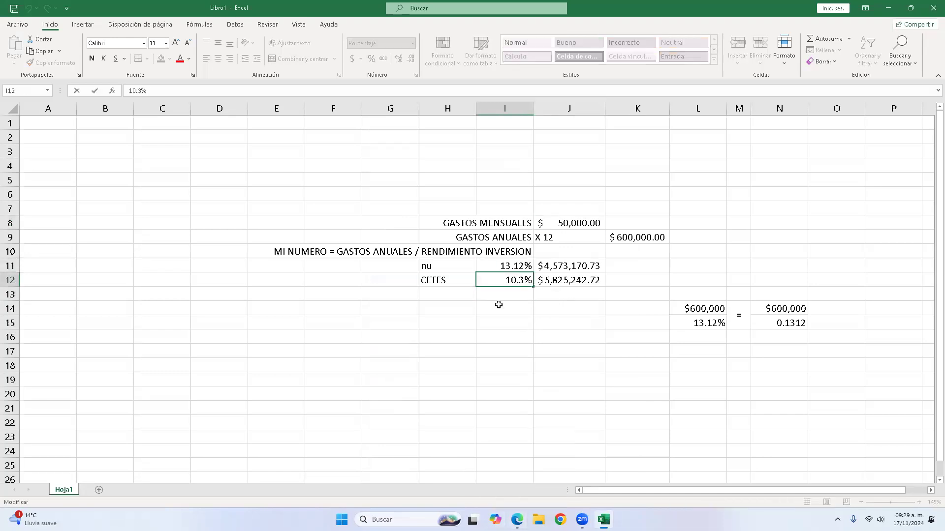
{"action": "left_click", "coordinate": [498, 305]}
{"action": "left_click", "coordinate": [498, 284]}
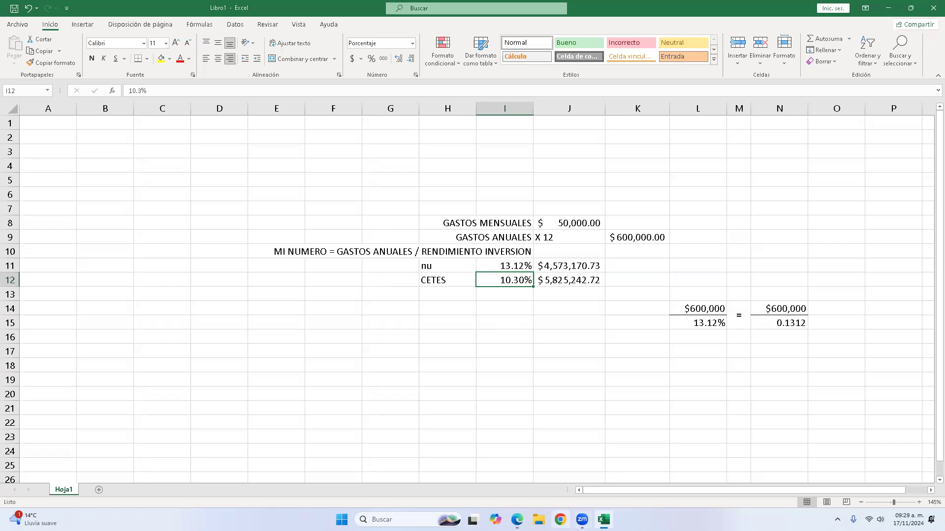
{"action": "mouse_move", "coordinate": [516, 520]}
{"action": "left_click", "coordinate": [525, 440]}
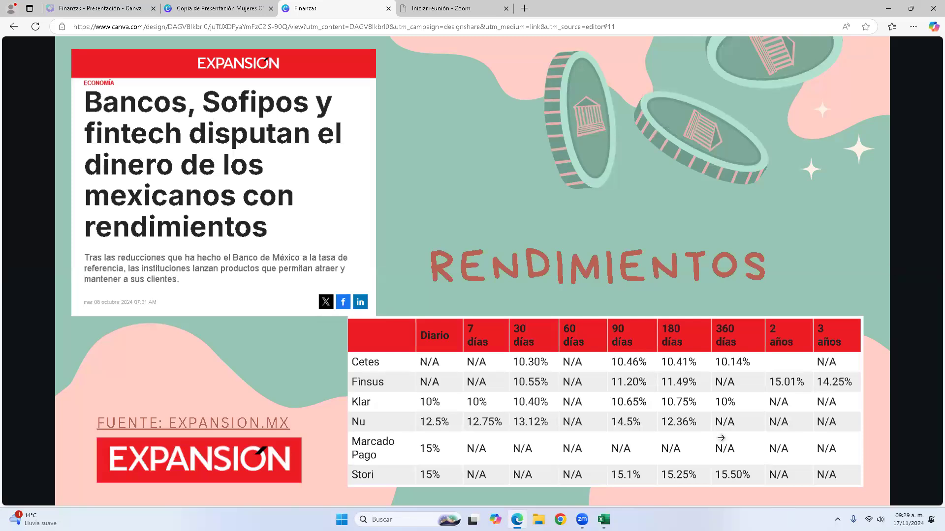
Switch to the Excel workbook and enter the title RIESGO in cell H4.
{"action": "mouse_move", "coordinate": [603, 521]}
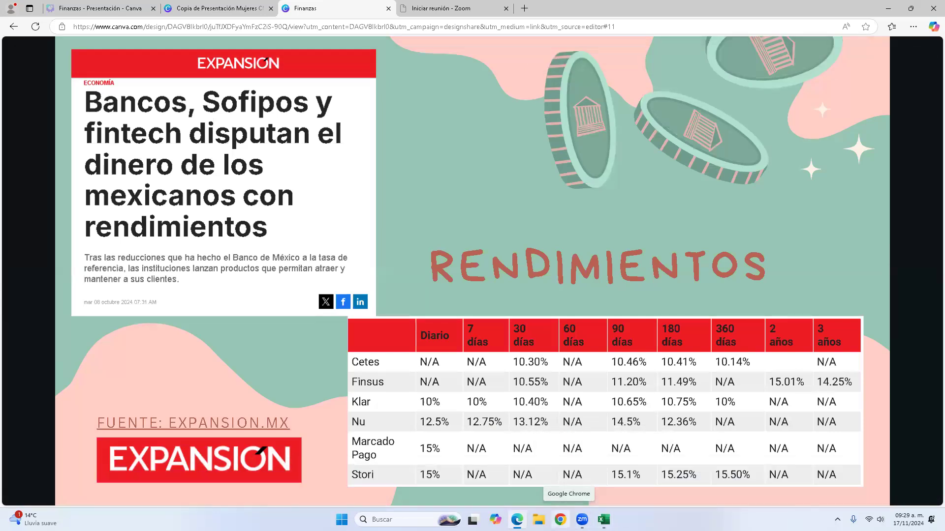
{"action": "left_click", "coordinate": [603, 519]}
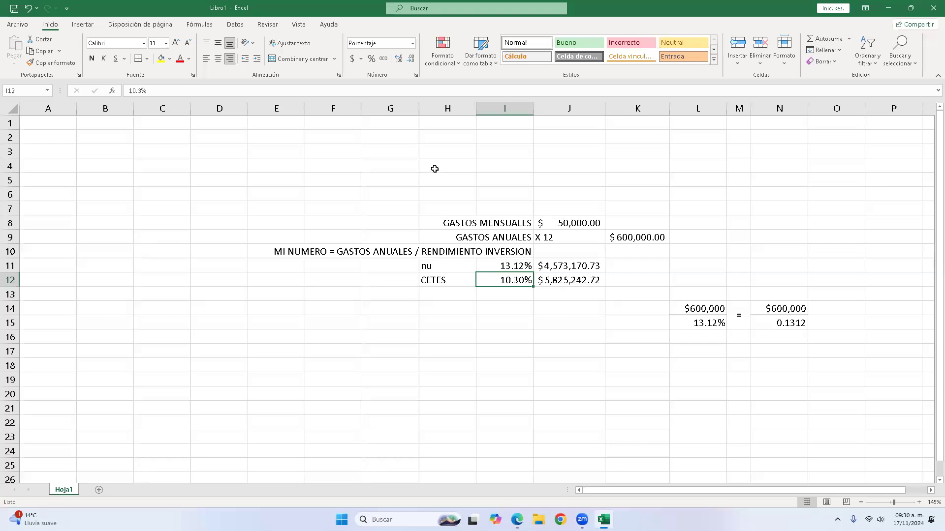
{"action": "left_click", "coordinate": [434, 168]}
{"action": "type", "text": "ruie"}
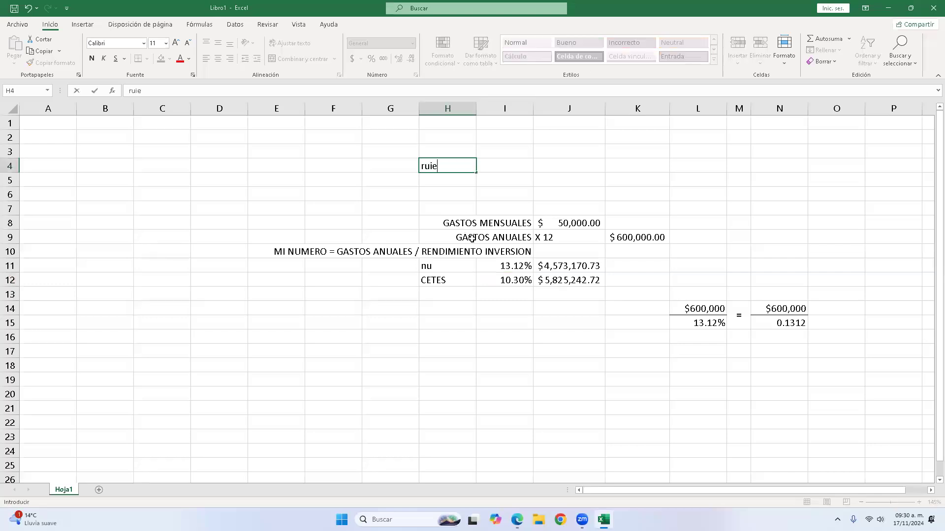
{"action": "key", "text": "BackSpace"}
{"action": "key", "text": "BackSpace"}
{"action": "type", "text": "RIESGO"}
{"action": "key", "text": "Return"}
{"action": "key", "text": "Up"}
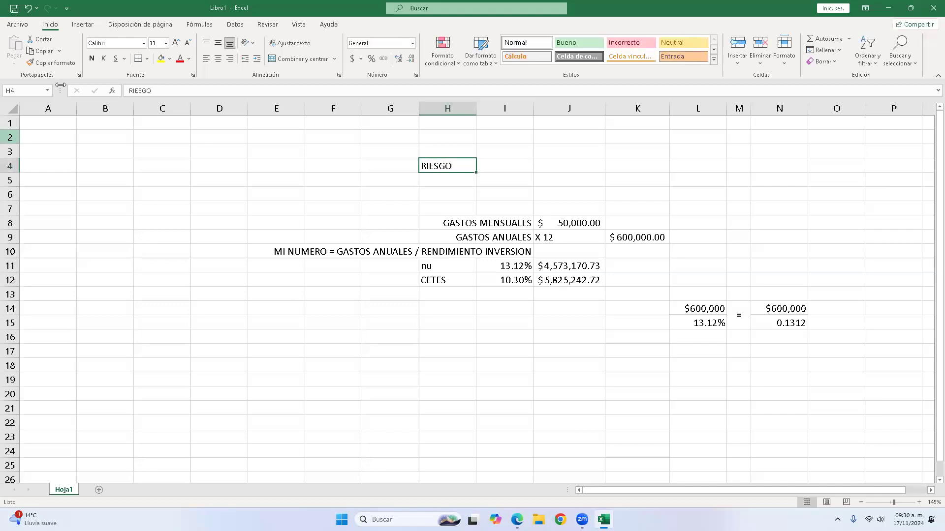
Make the RIESGO title bold at 48 pt, then merge and centre it across H4:J4.
{"action": "left_click", "coordinate": [91, 58]}
{"action": "left_click", "coordinate": [174, 44]}
{"action": "left_click", "coordinate": [175, 44]}
{"action": "left_click", "coordinate": [175, 44]}
{"action": "left_click", "coordinate": [175, 44]}
{"action": "left_click", "coordinate": [174, 44]}
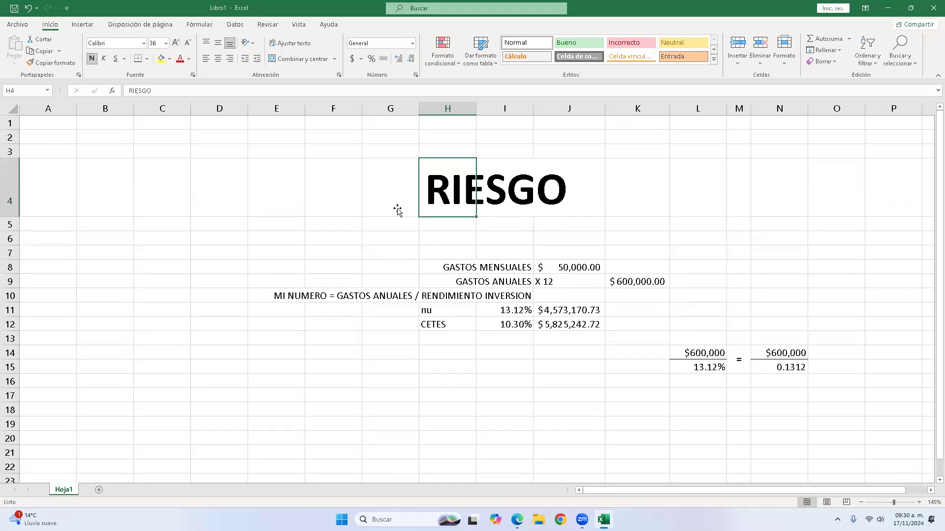
{"action": "left_click_drag", "start_coordinate": [465, 202], "coordinate": [595, 205]}
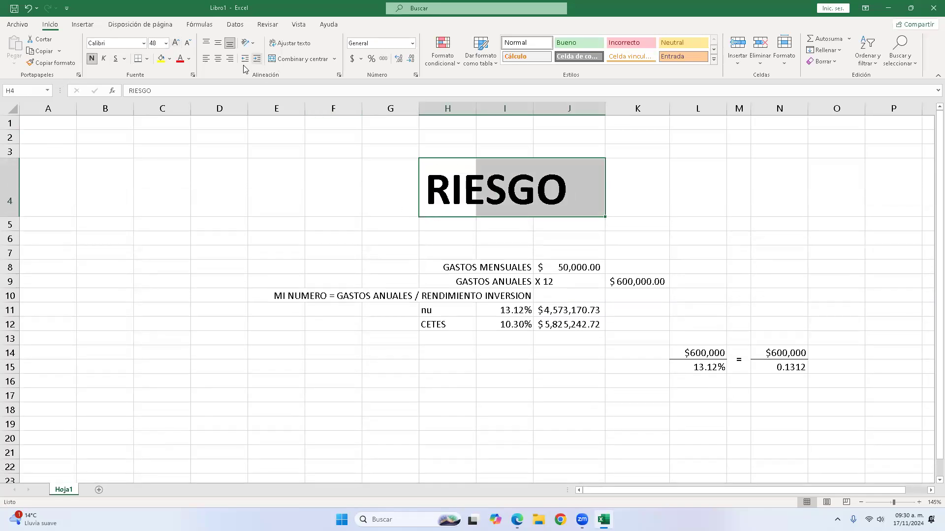
{"action": "left_click", "coordinate": [300, 60]}
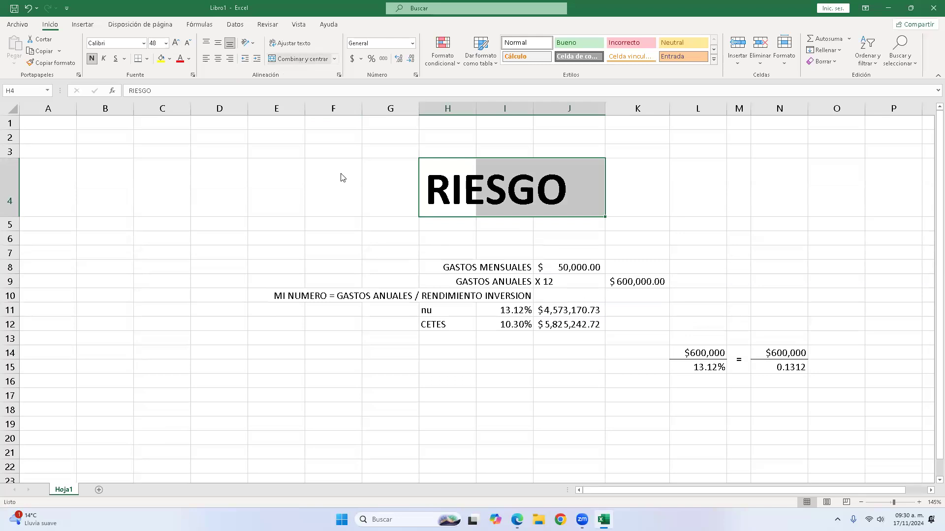
{"action": "left_click", "coordinate": [440, 221]}
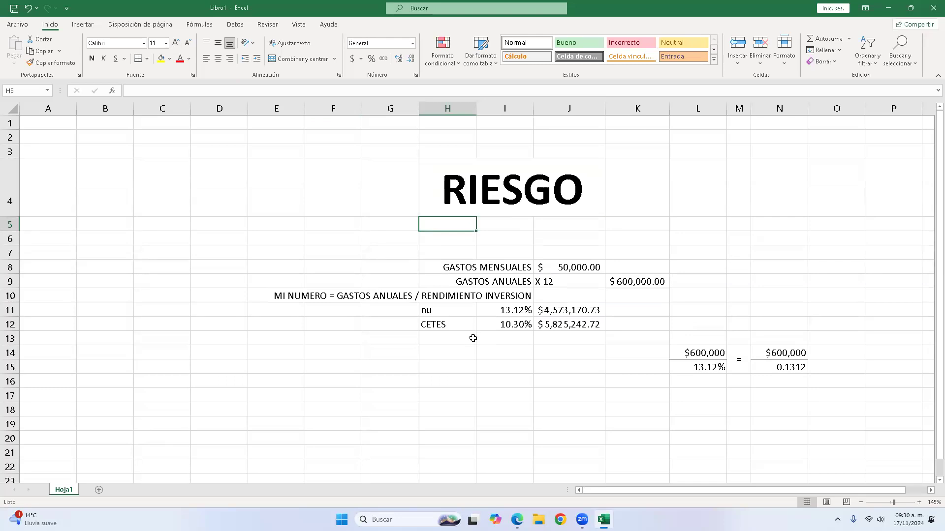
Switch to Edge, search the web for RIPPLE CHART in a new tab, and open the TradingView XRPUSD price and chart result.
{"action": "left_click", "coordinate": [493, 326]}
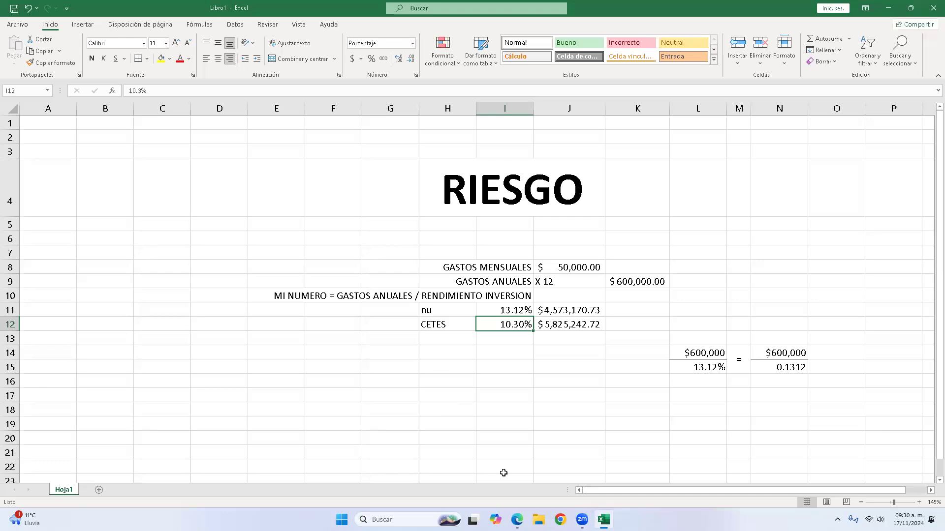
{"action": "left_click", "coordinate": [516, 519]}
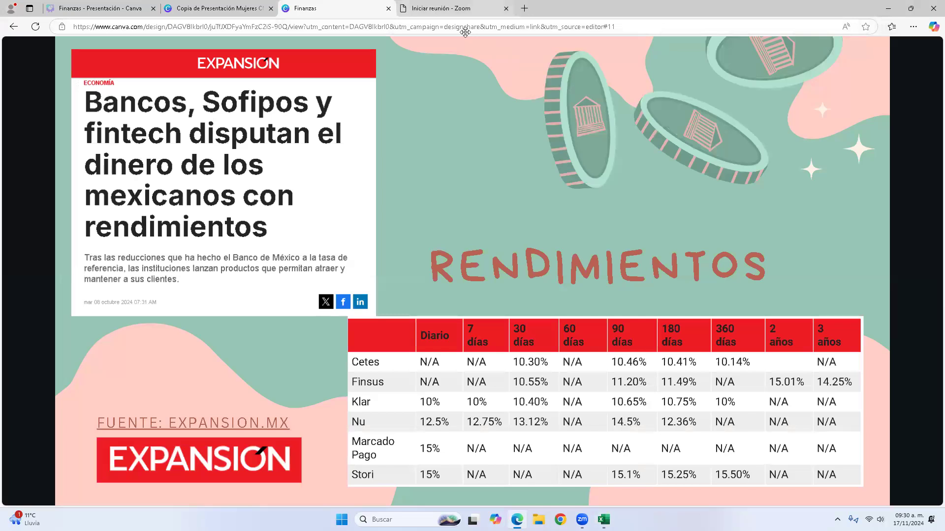
{"action": "left_click", "coordinate": [524, 8]}
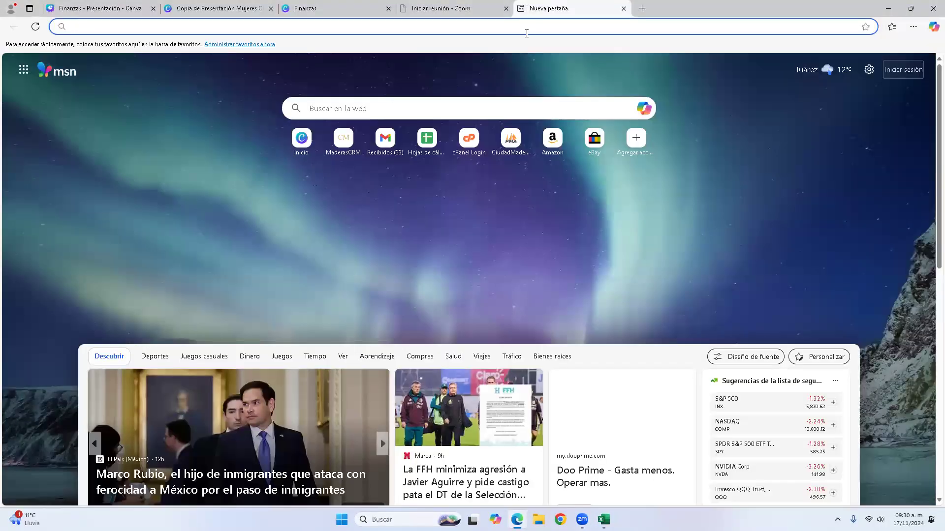
{"action": "type", "text": "RIPPLE CHART"}
{"action": "key", "text": "Return"}
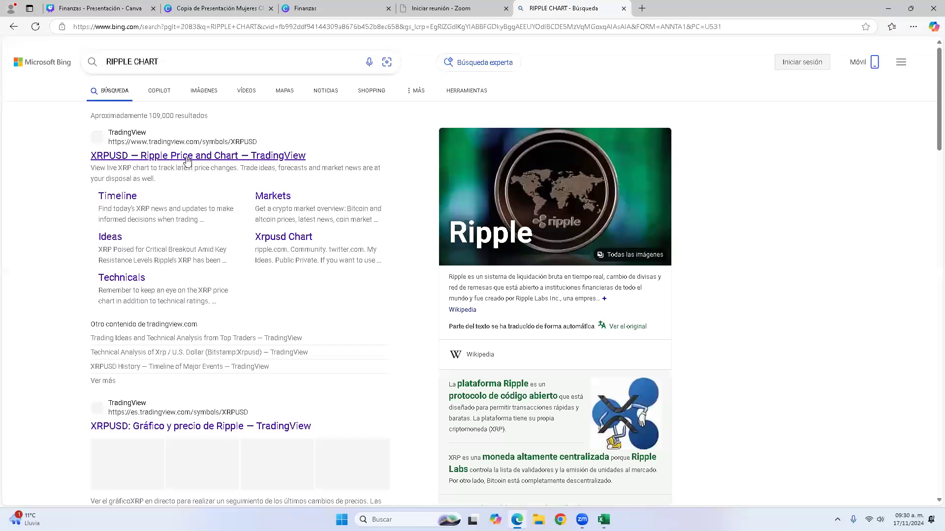
{"action": "left_click", "coordinate": [190, 156]}
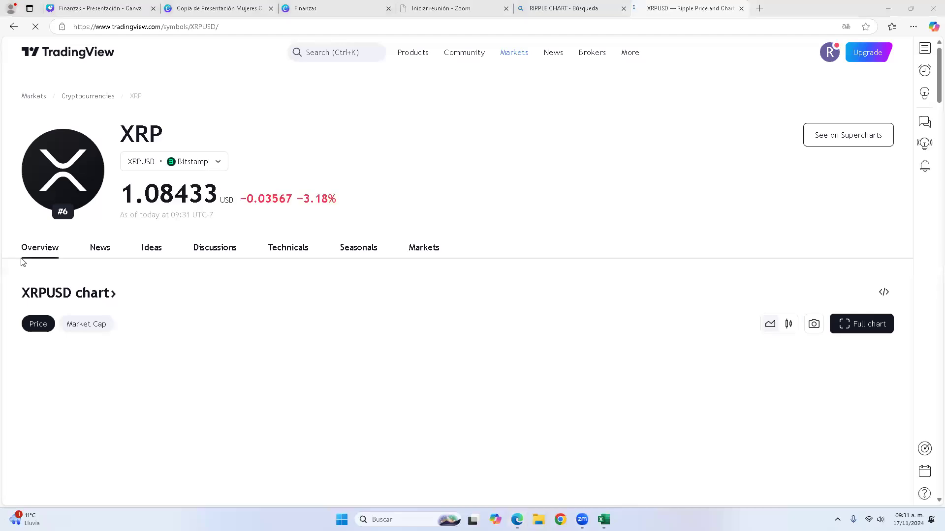
Switch the XRPUSD chart to candles and open it as a full chart.
{"action": "scroll", "coordinate": [780, 407], "scroll_direction": "down", "scroll_amount": 5}
{"action": "scroll", "coordinate": [733, 405], "scroll_direction": "up", "scroll_amount": 4}
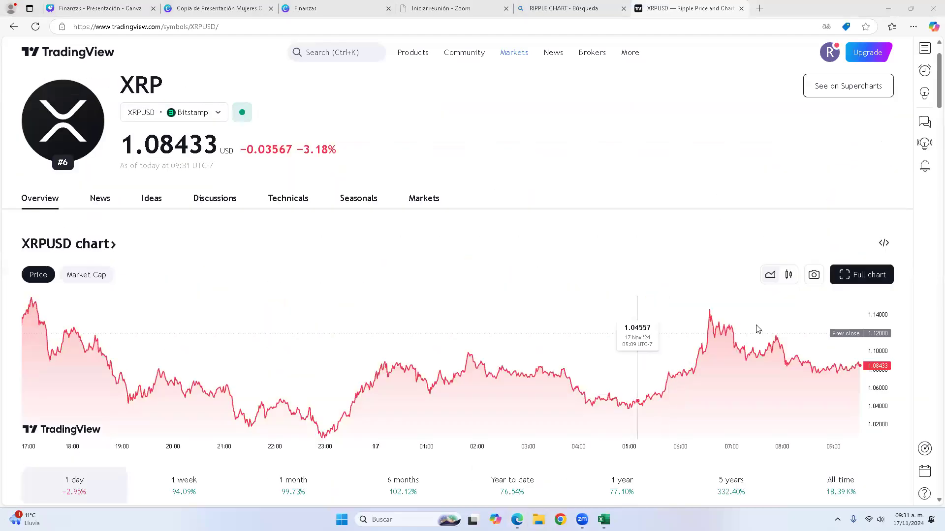
{"action": "left_click", "coordinate": [788, 275]}
{"action": "left_click", "coordinate": [850, 280]}
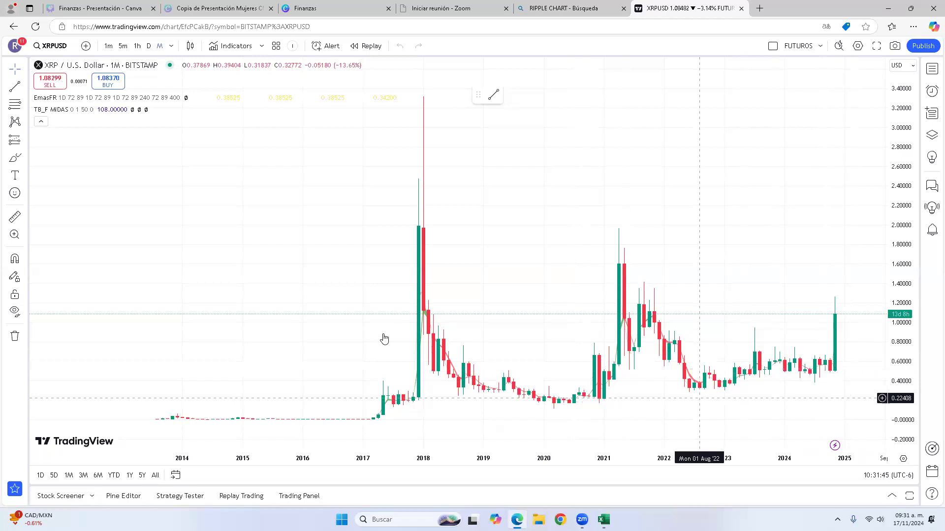
Examine the XRPUSD price history over the 1M, 1D and All date ranges.
{"action": "left_click", "coordinate": [69, 476]}
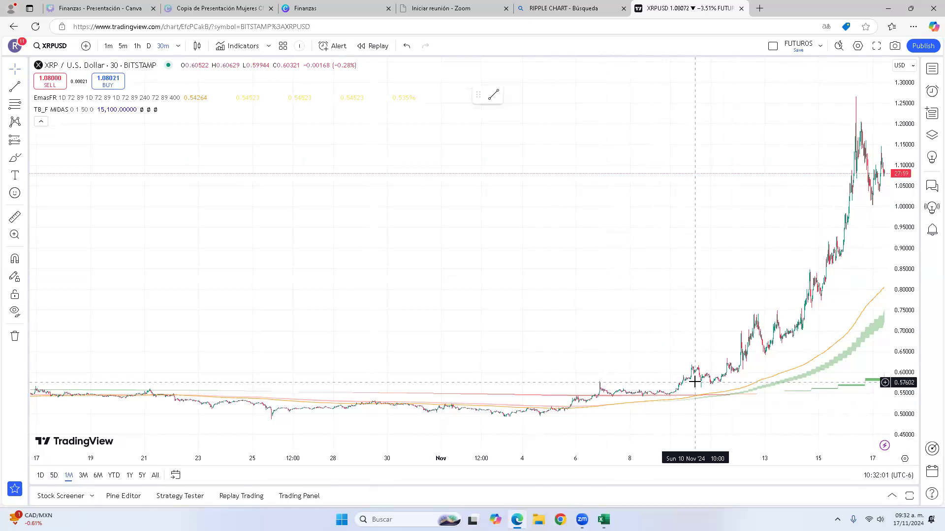
{"action": "left_click", "coordinate": [40, 477]}
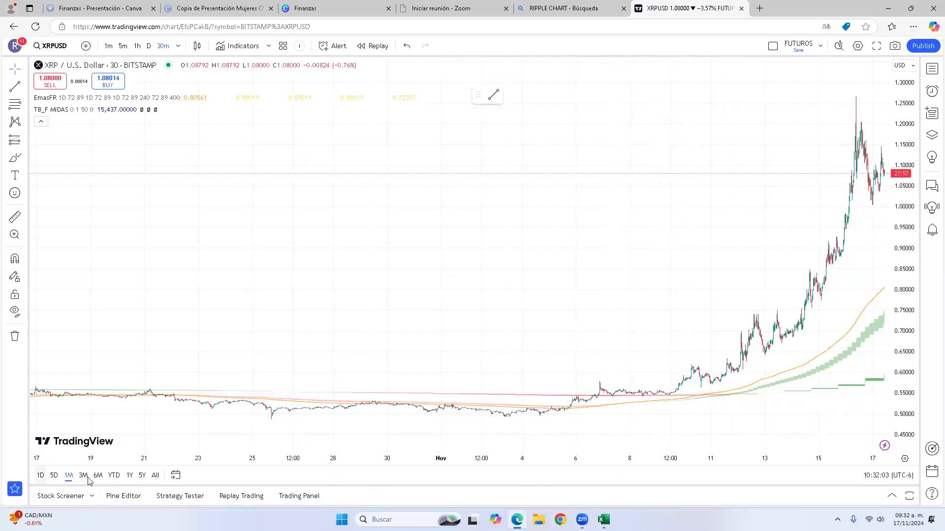
{"action": "left_click", "coordinate": [156, 477]}
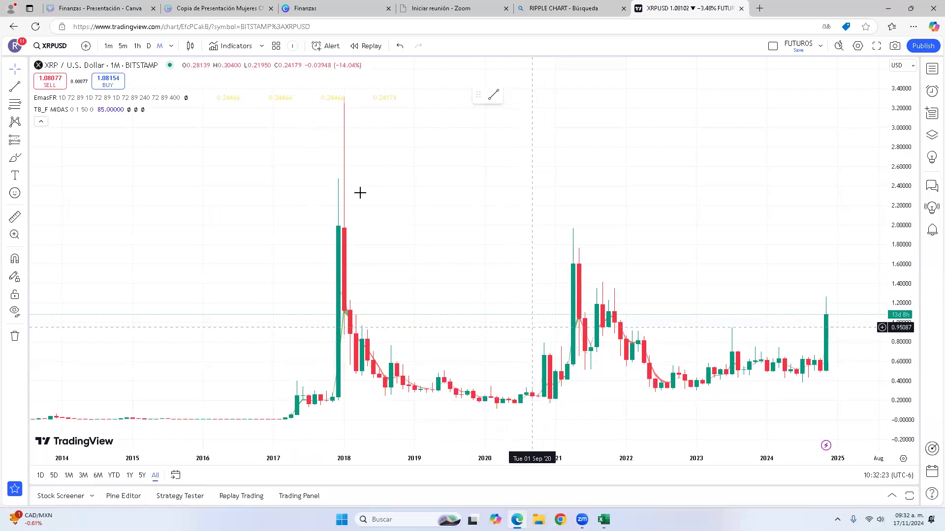
Return to the Excel workbook and review the nu row and its required investment in J11.
{"action": "left_click", "coordinate": [603, 520]}
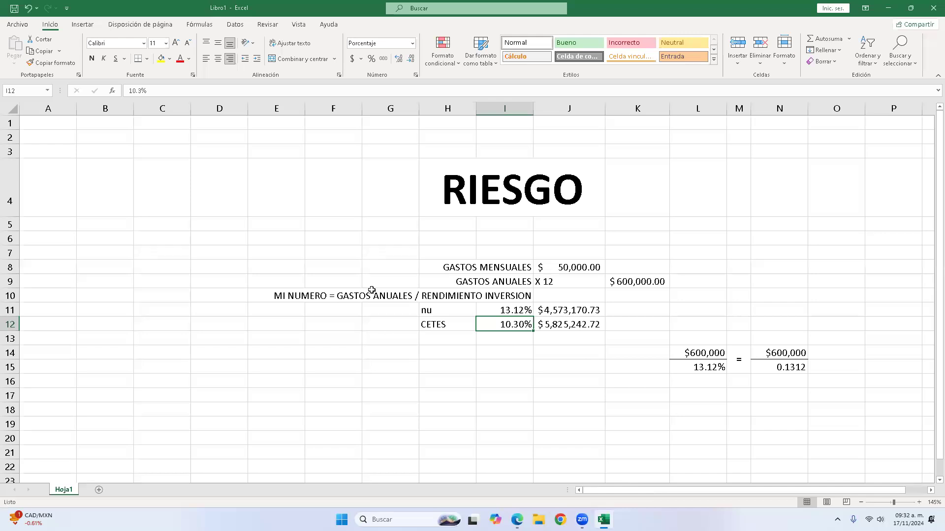
{"action": "left_click", "coordinate": [435, 307]}
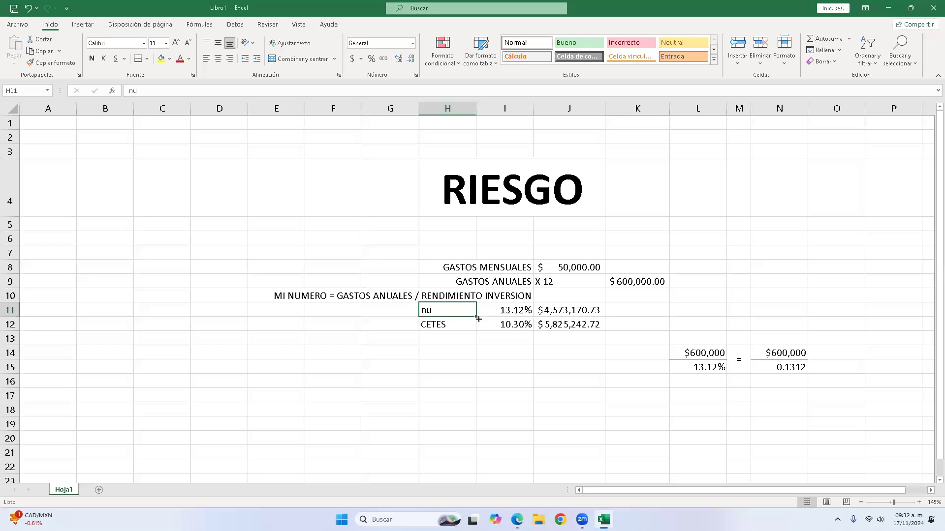
{"action": "left_click", "coordinate": [559, 309]}
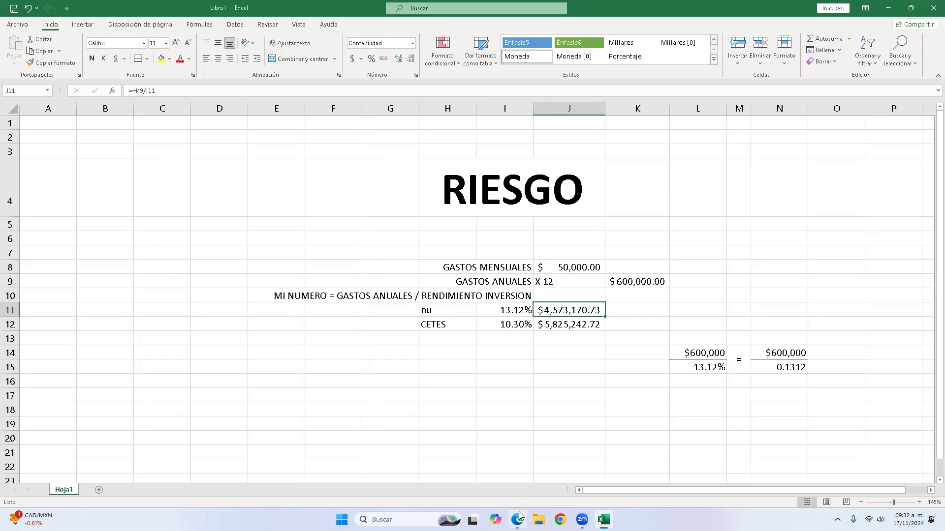
Return to the Finanzas presentation in Edge and advance from the Rendimientos slide through Tiempo: la verdadera riqueza to Instrumentos.
{"action": "mouse_move", "coordinate": [516, 520]}
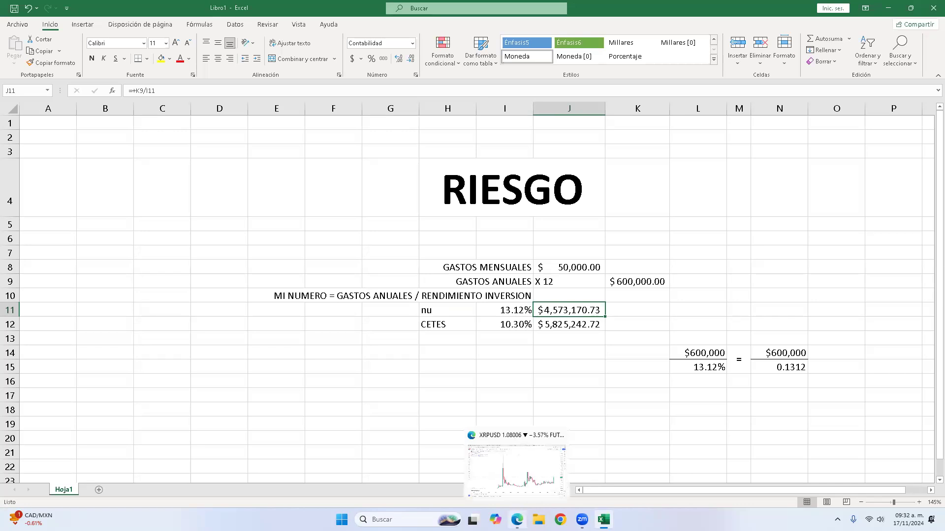
{"action": "left_click", "coordinate": [516, 470]}
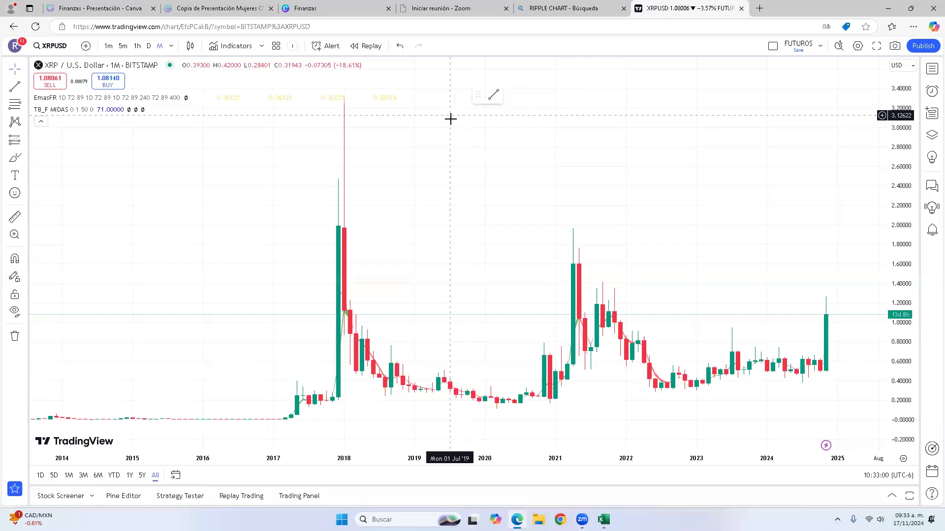
{"action": "left_click", "coordinate": [339, 9]}
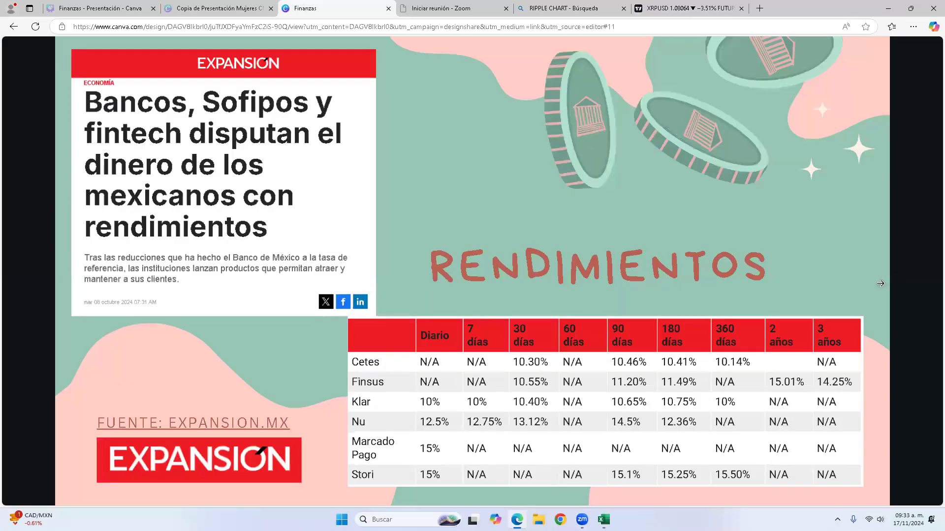
{"action": "left_click", "coordinate": [883, 283]}
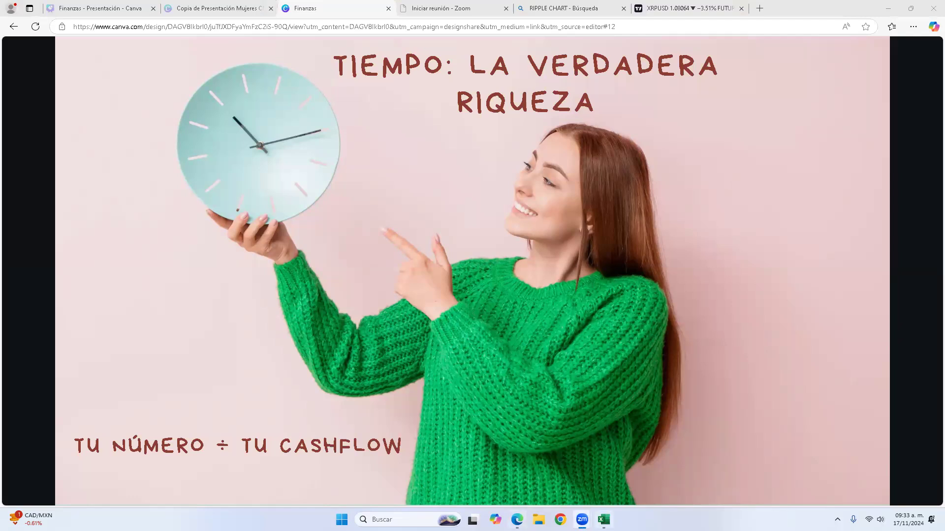
{"action": "mouse_move", "coordinate": [604, 519]}
{"action": "left_click", "coordinate": [909, 294]}
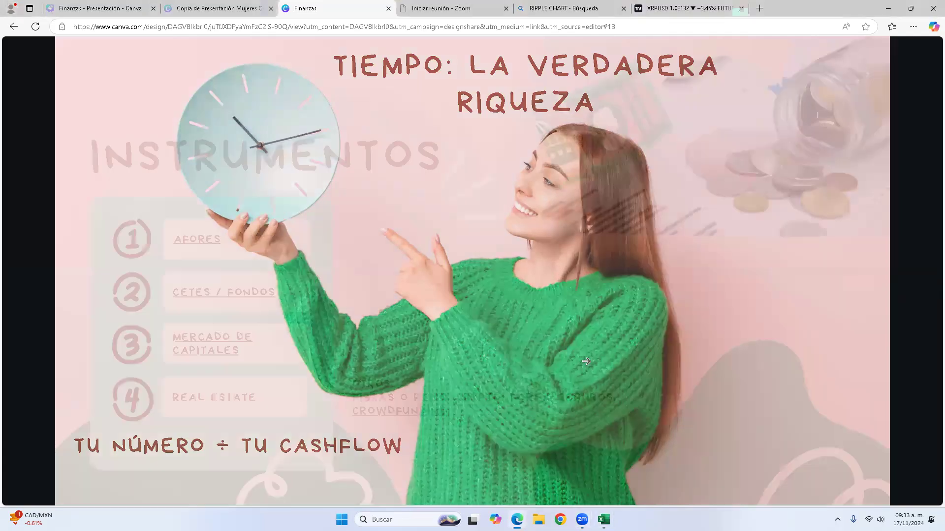